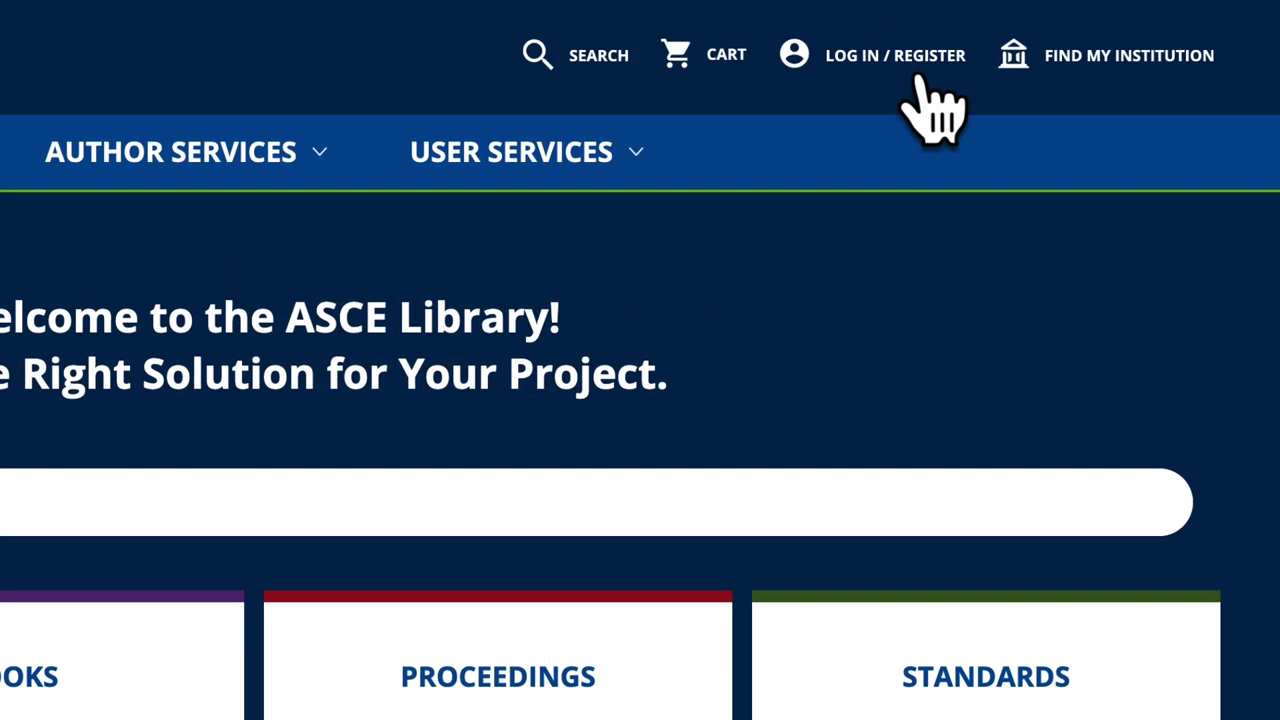
# Step: Sign in to the personal account, then try the quick search bar and homepage search field
pyautogui.click(917, 77)
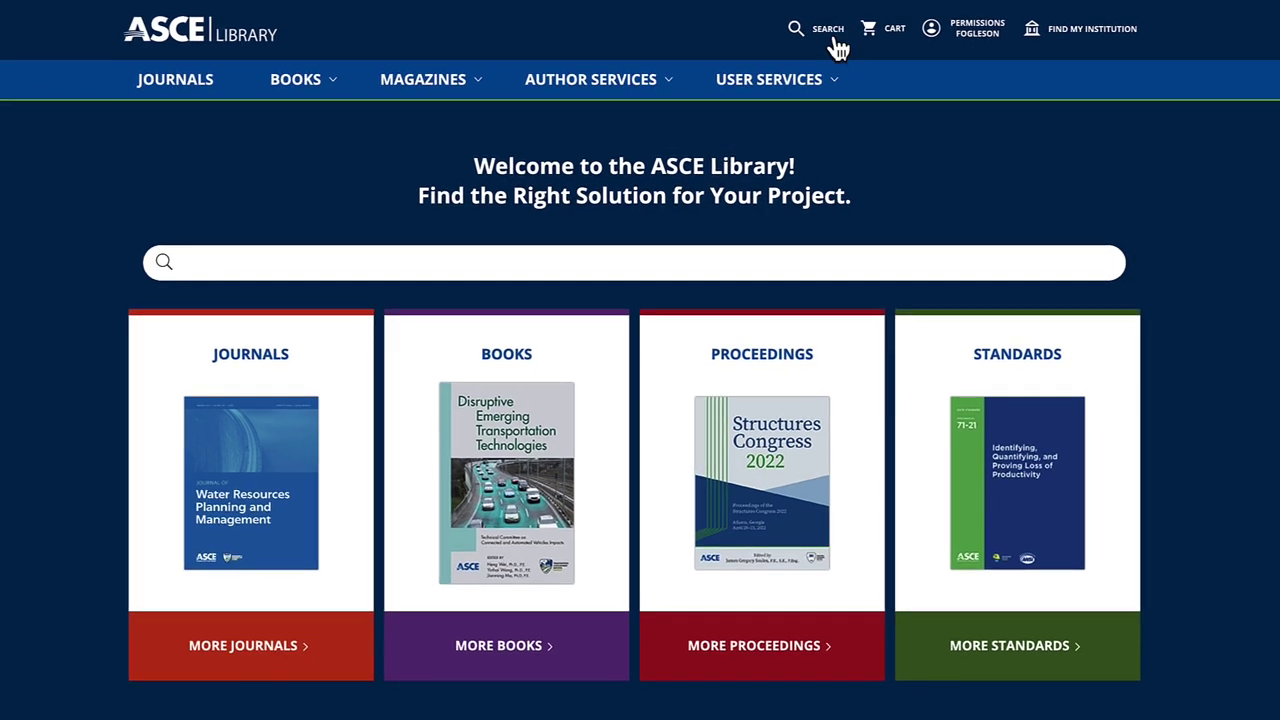
pyautogui.click(822, 31)
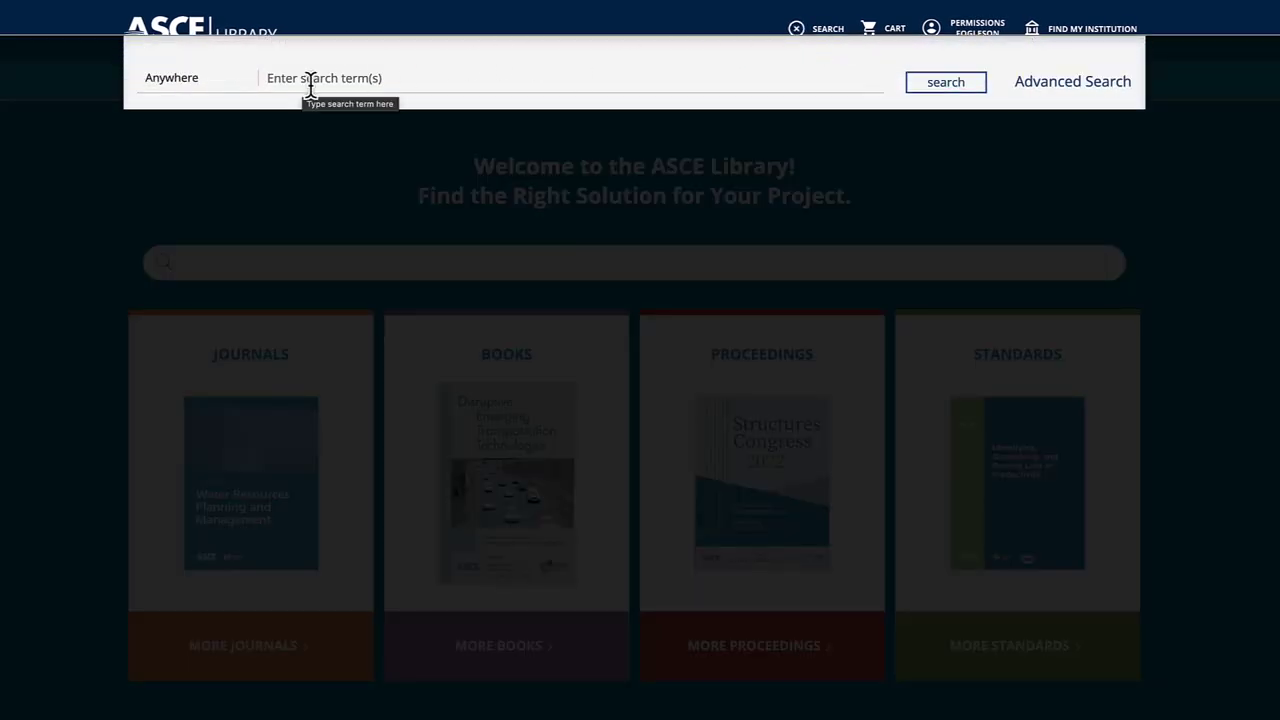
pyautogui.click(89, 154)
pyautogui.click(297, 263)
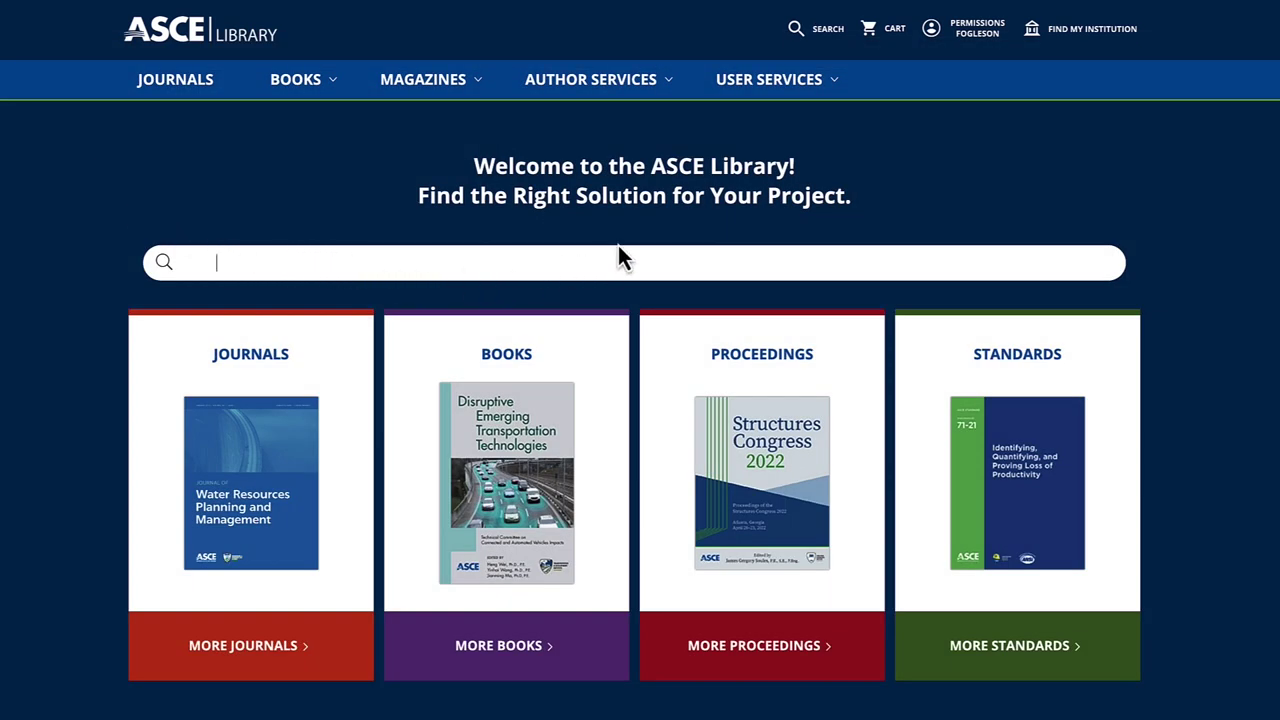
# Step: Look over the Advanced Search page and its tips, then return to the library homepage
pyautogui.click(836, 32)
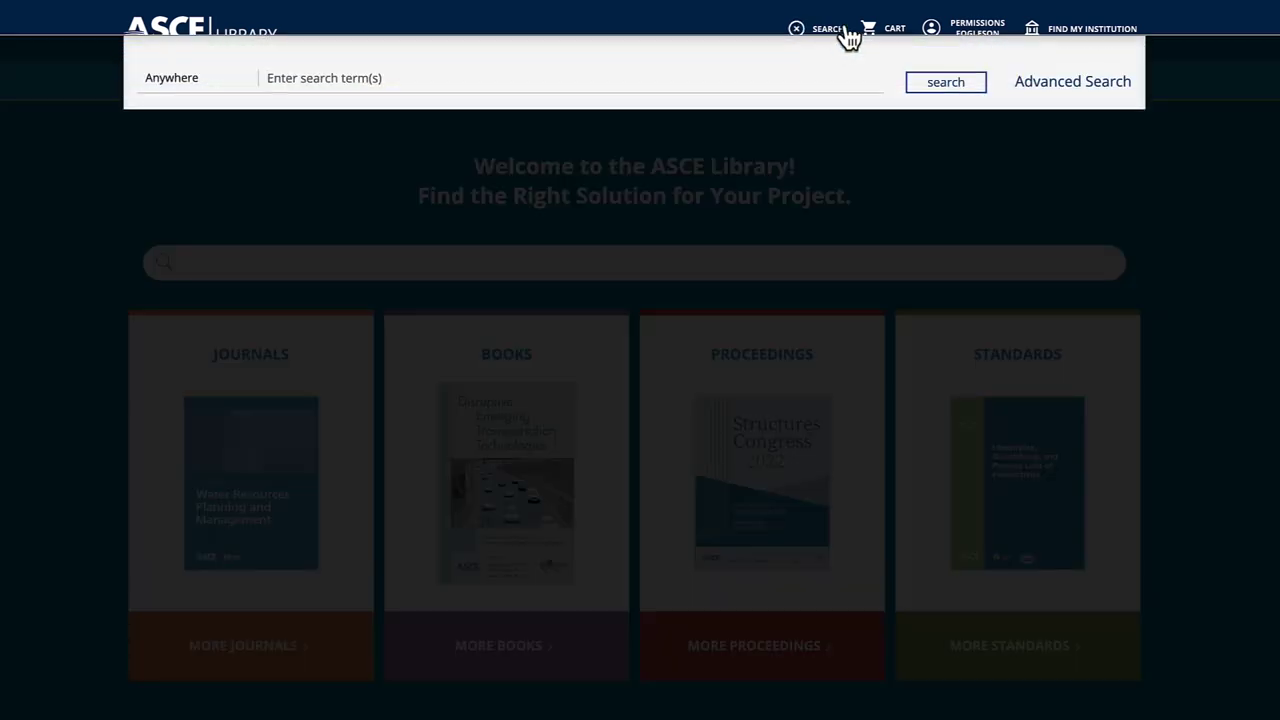
pyautogui.click(1061, 90)
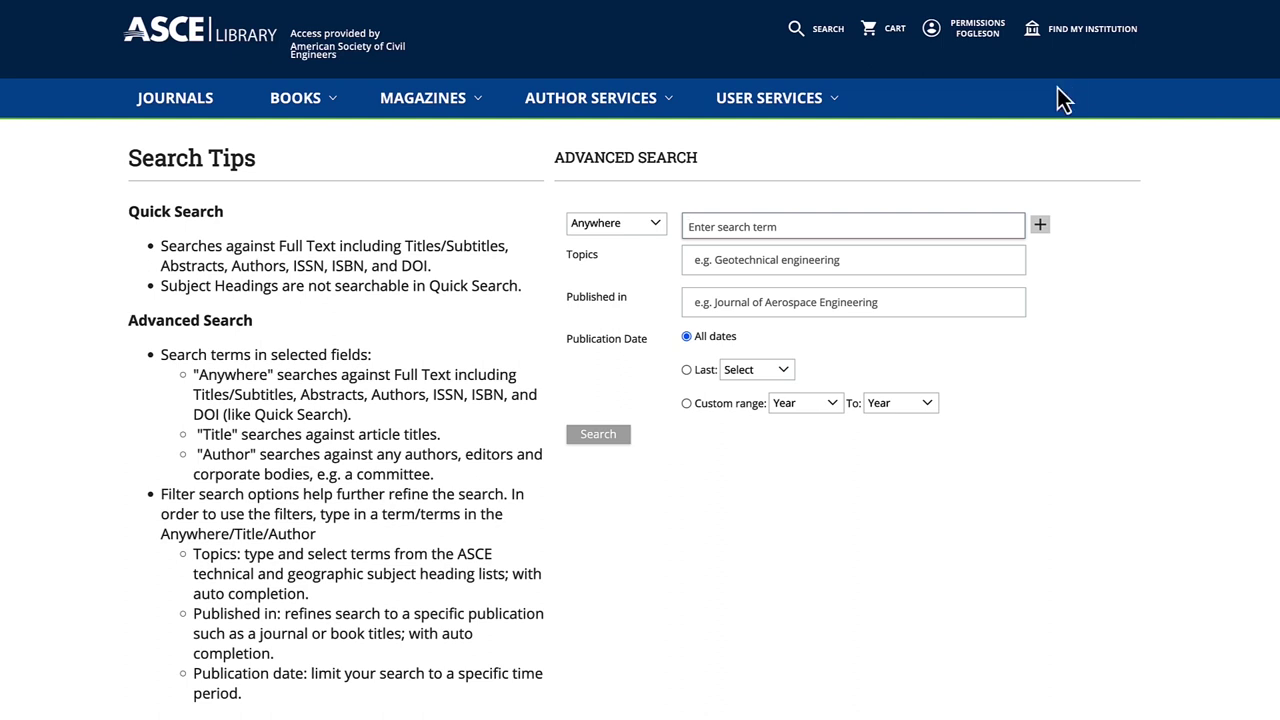
pyautogui.click(178, 30)
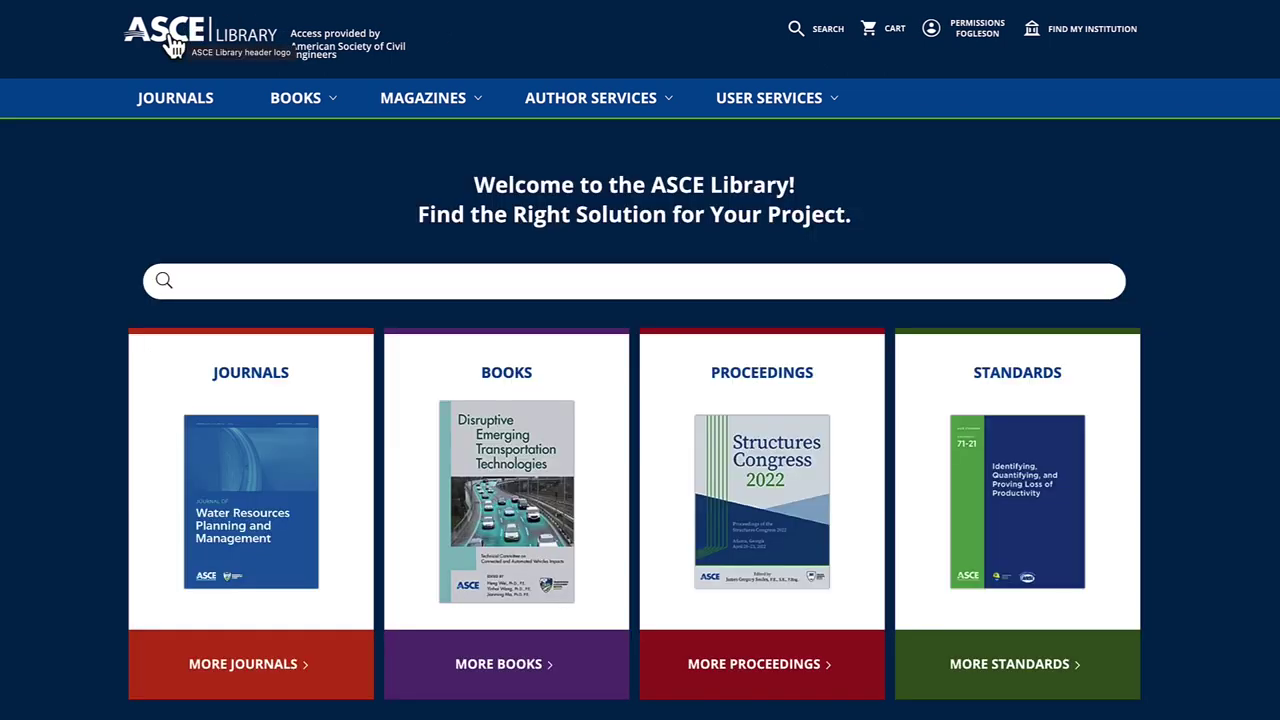
# Step: Run an Anywhere search for 'concrete', returning 63,607 results
pyautogui.click(800, 34)
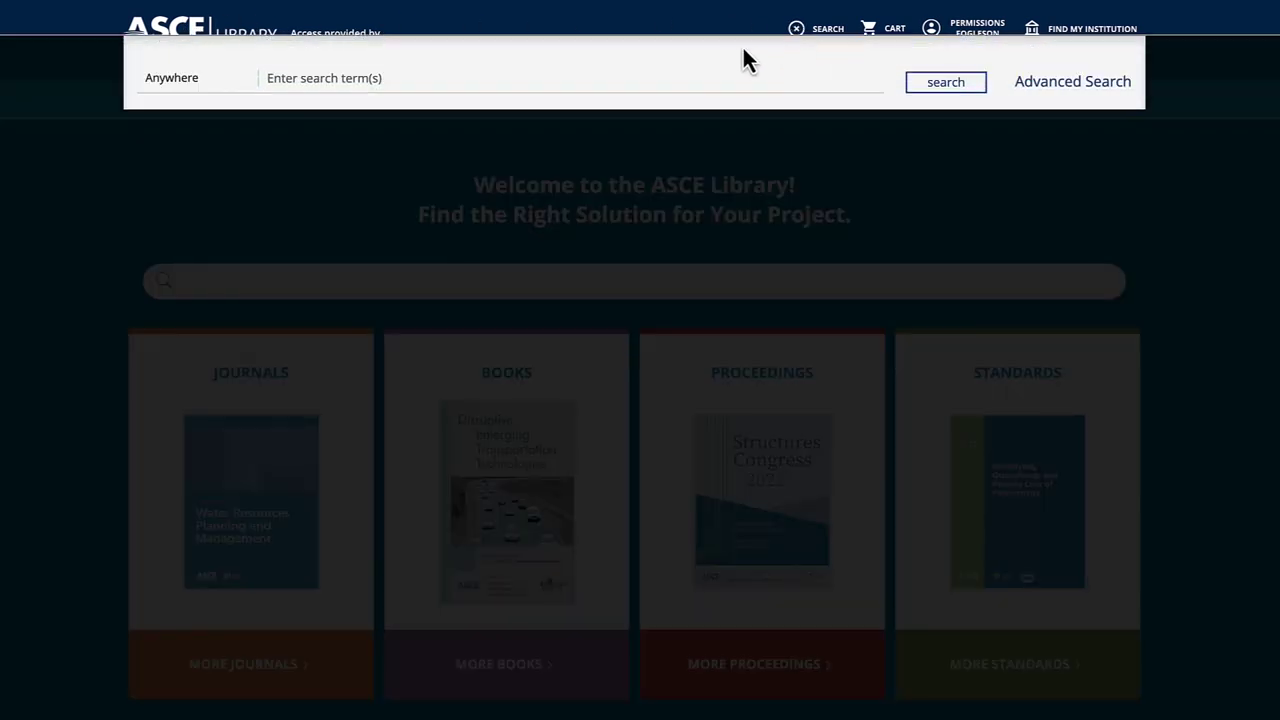
pyautogui.write('concre')
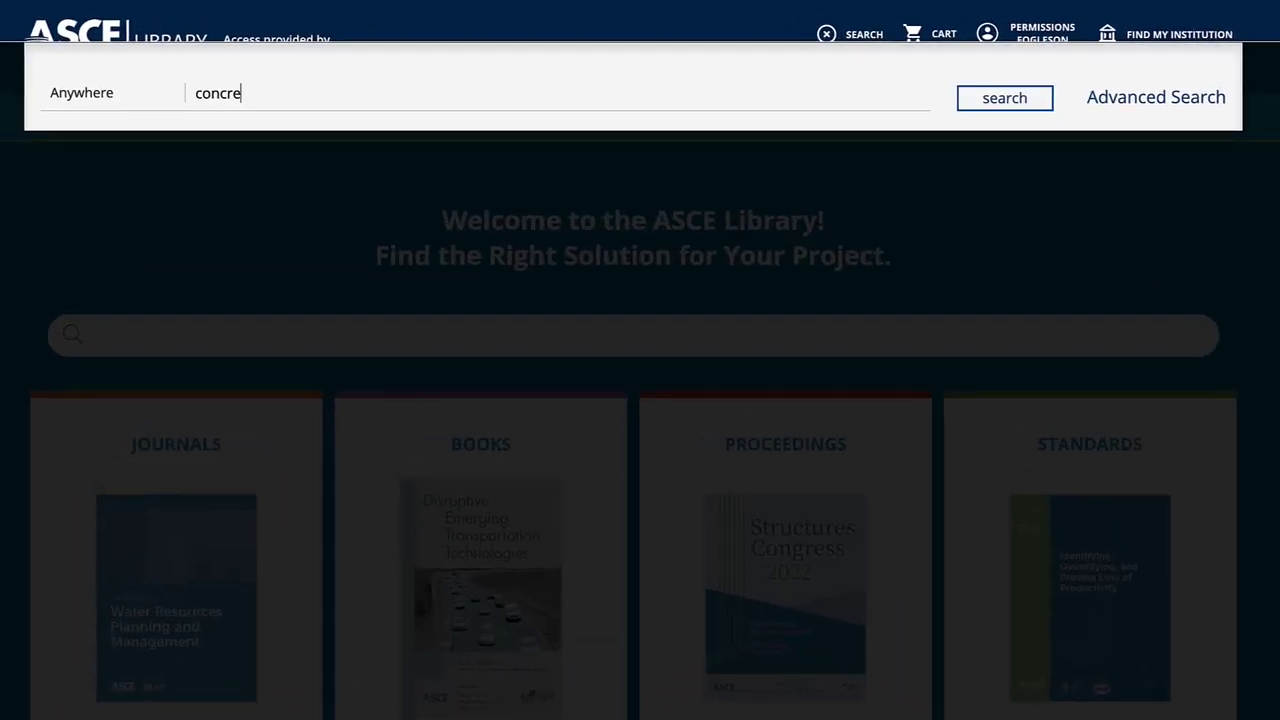
pyautogui.write('te')
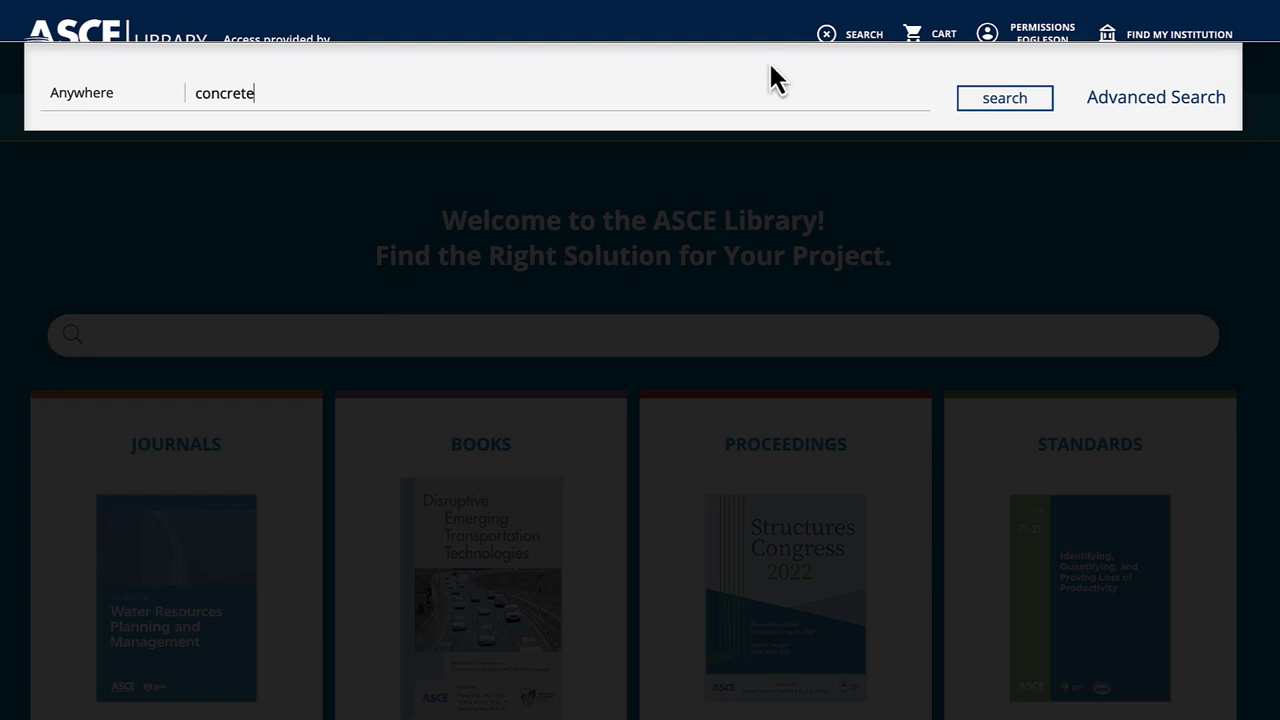
pyautogui.click(972, 101)
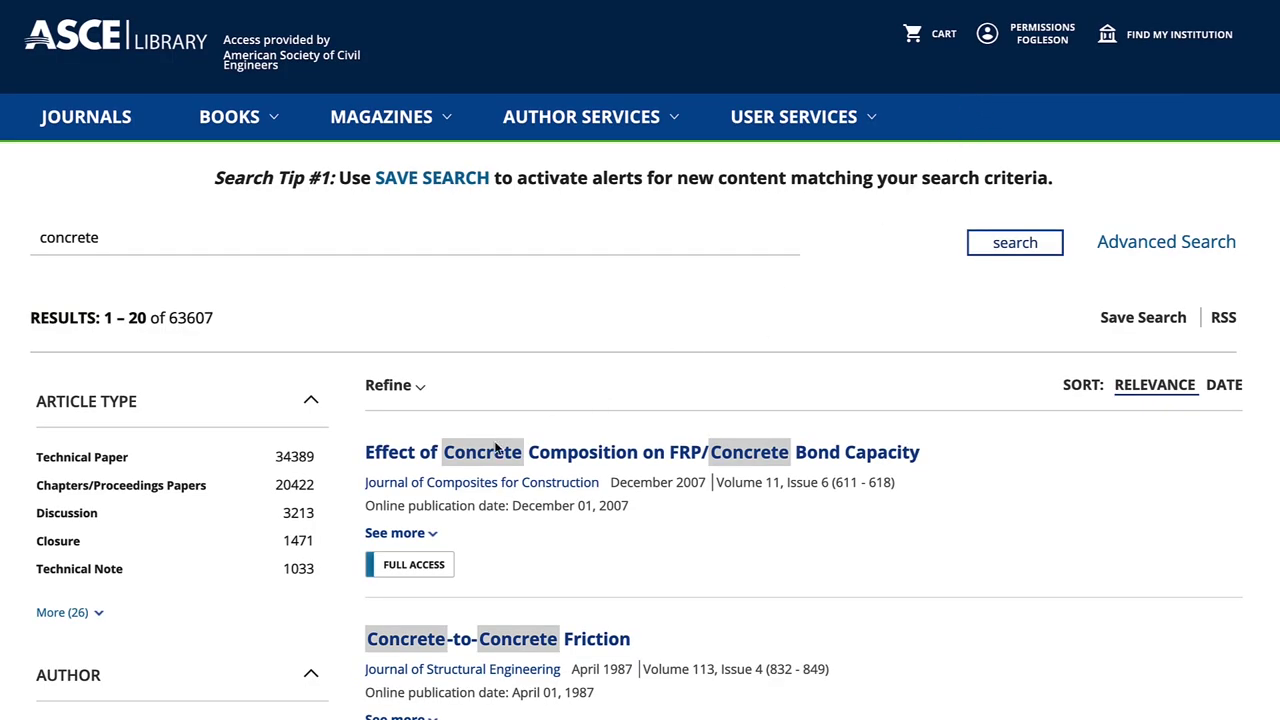
# Step: Filter the concrete results to Technical Paper, leaving 34,389 matches, and review the filter panels
pyautogui.click(112, 460)
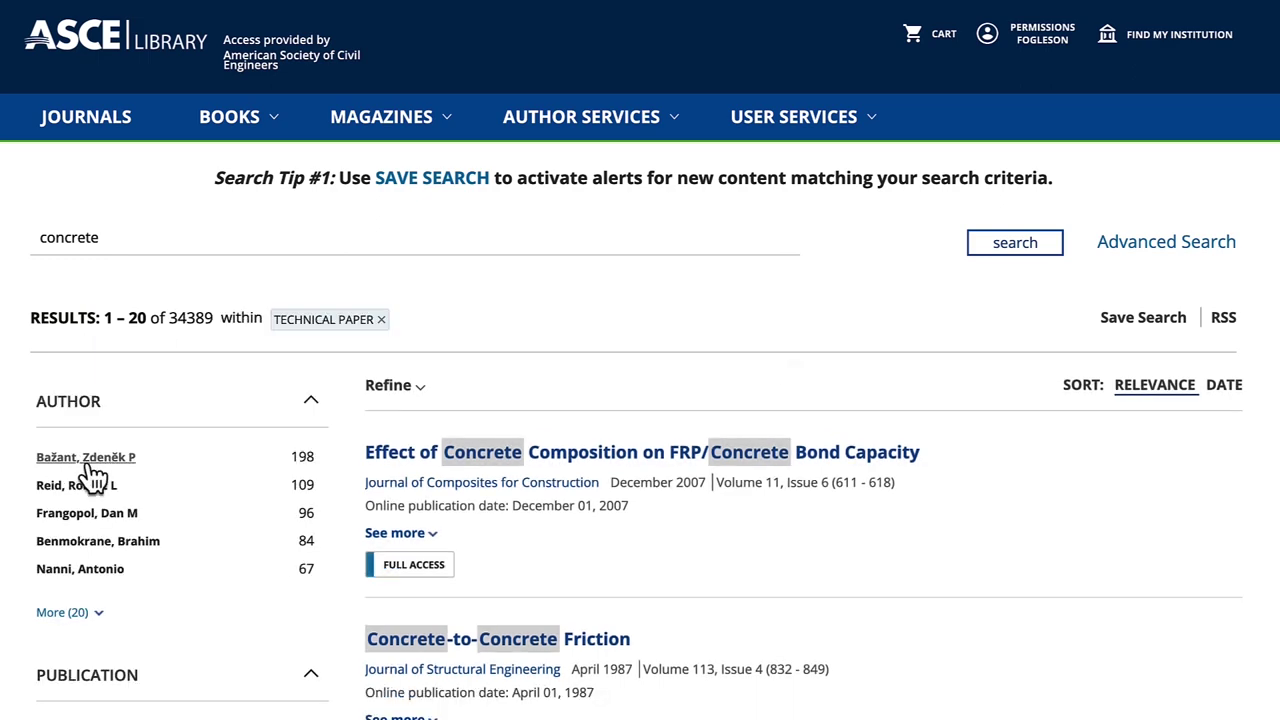
pyautogui.scroll(-4, 5, 490)
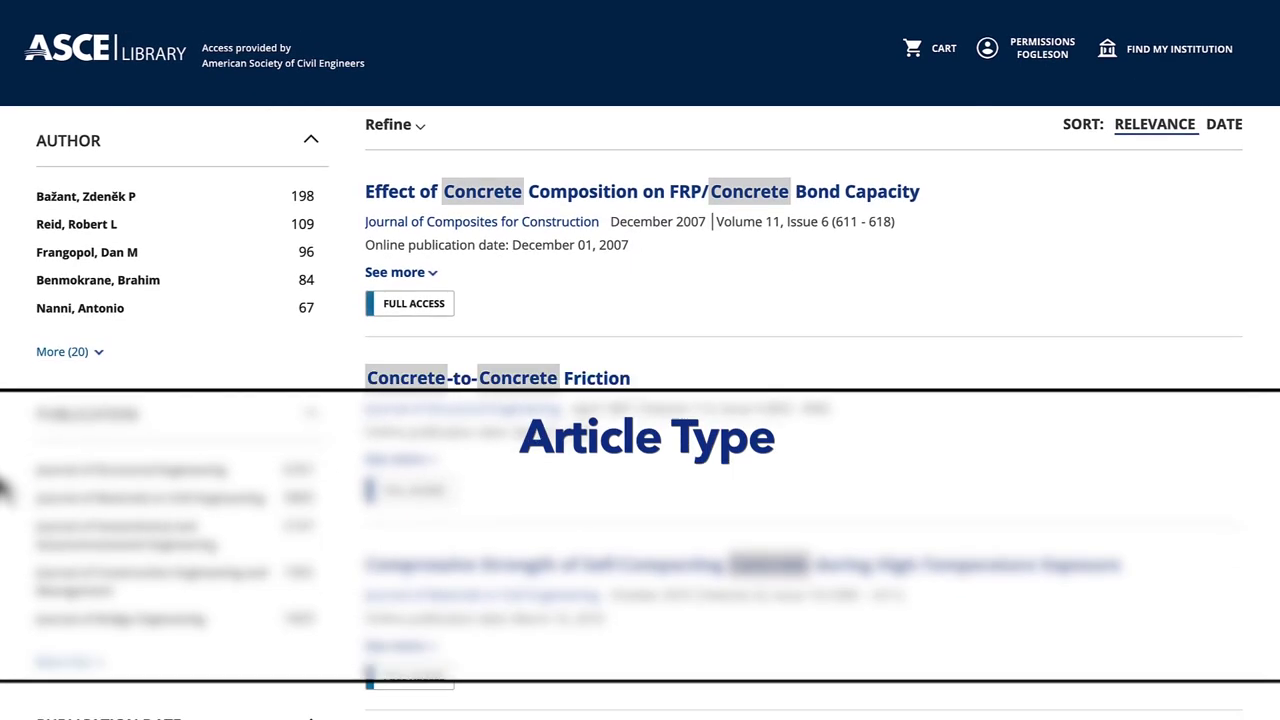
pyautogui.scroll(-4, 5, 490)
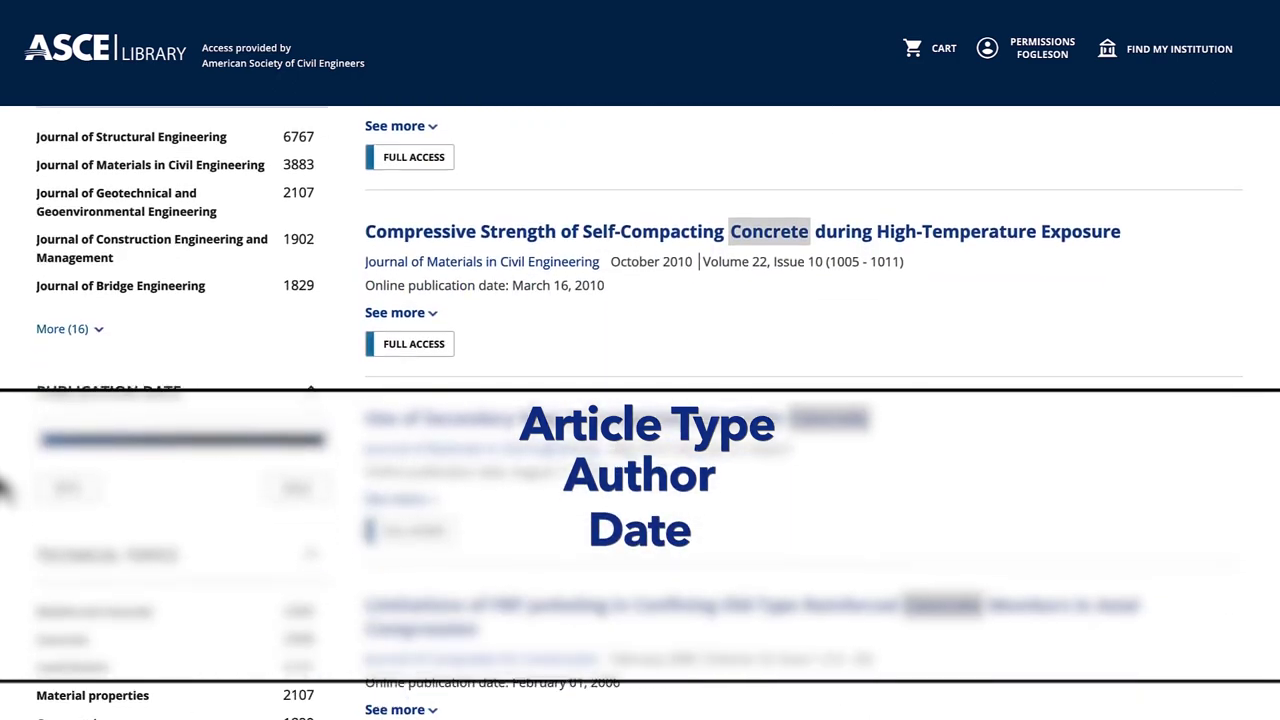
pyautogui.scroll(-2, 5, 490)
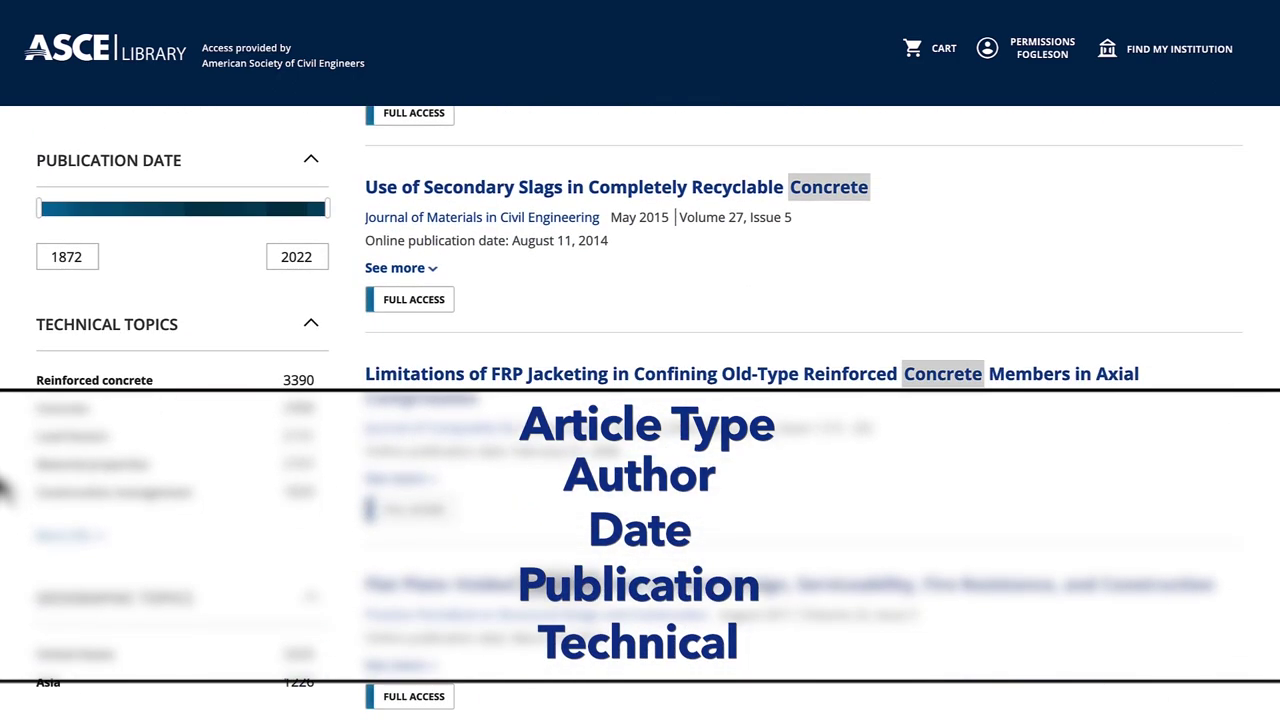
pyautogui.scroll(6, 5, 490)
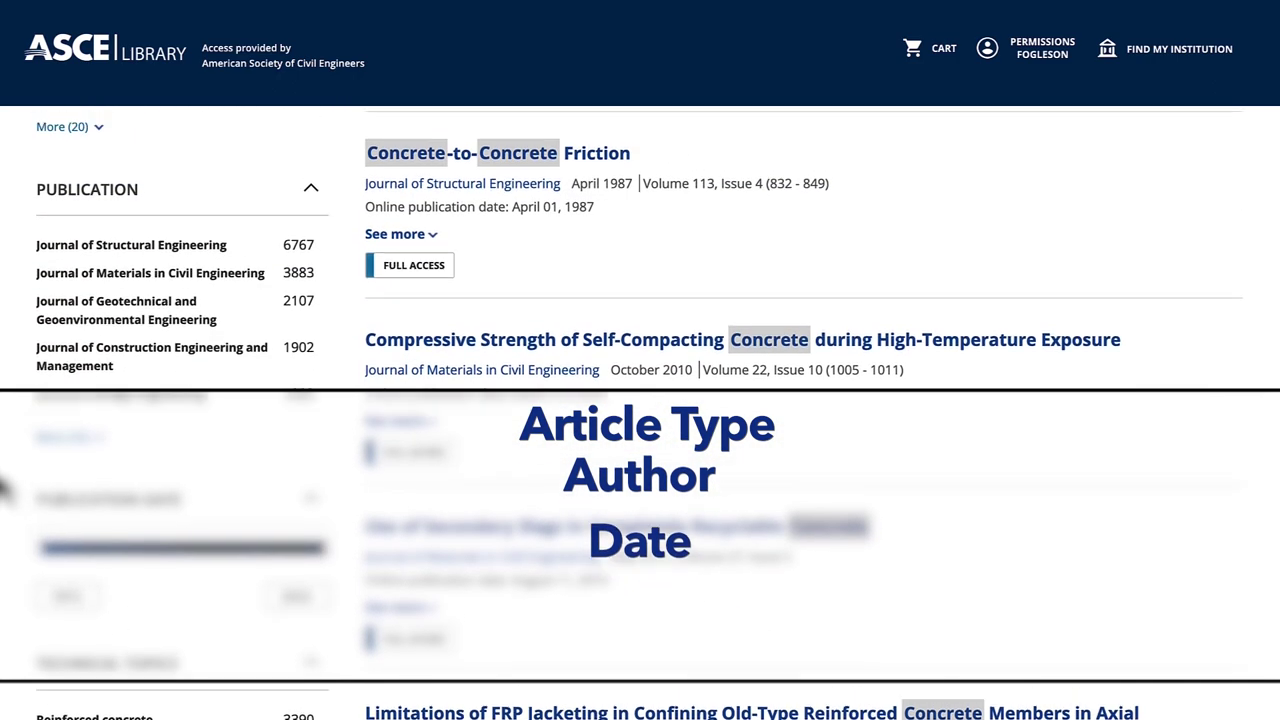
pyautogui.scroll(3, 5, 490)
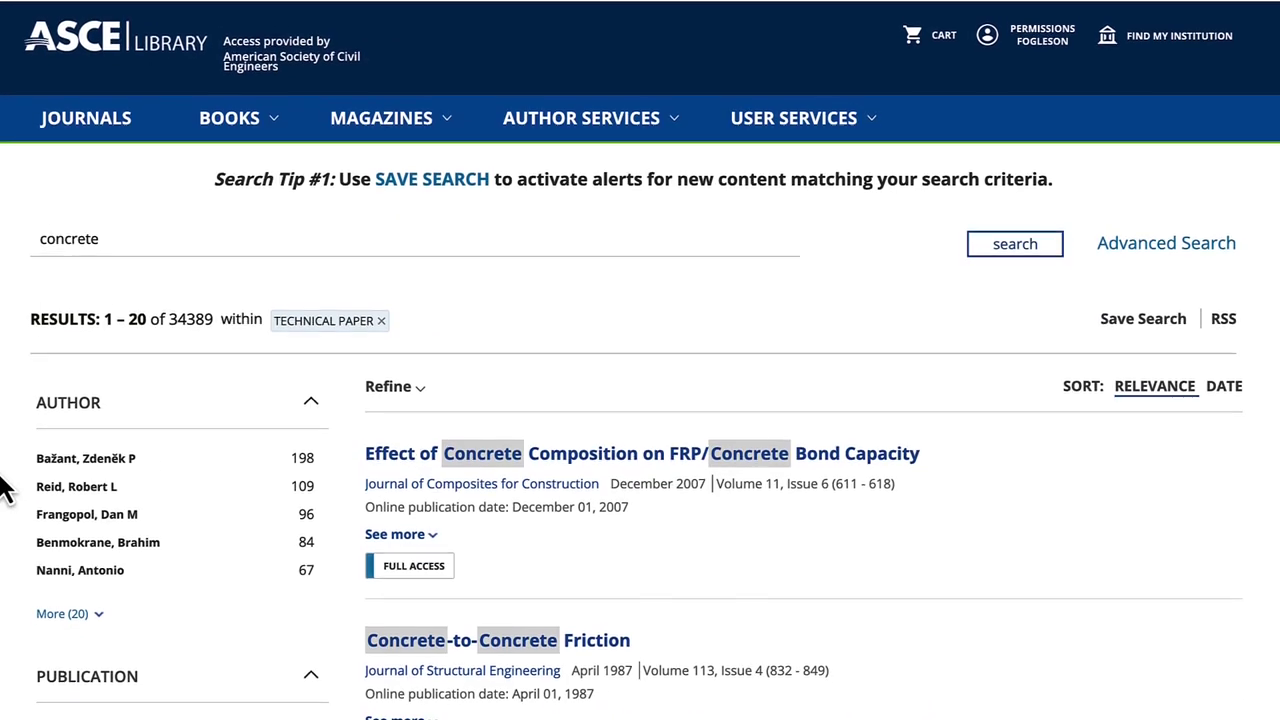
# Step: Save the search as 'Concrete' with Daily alerts, then go back to the homepage
pyautogui.click(1155, 335)
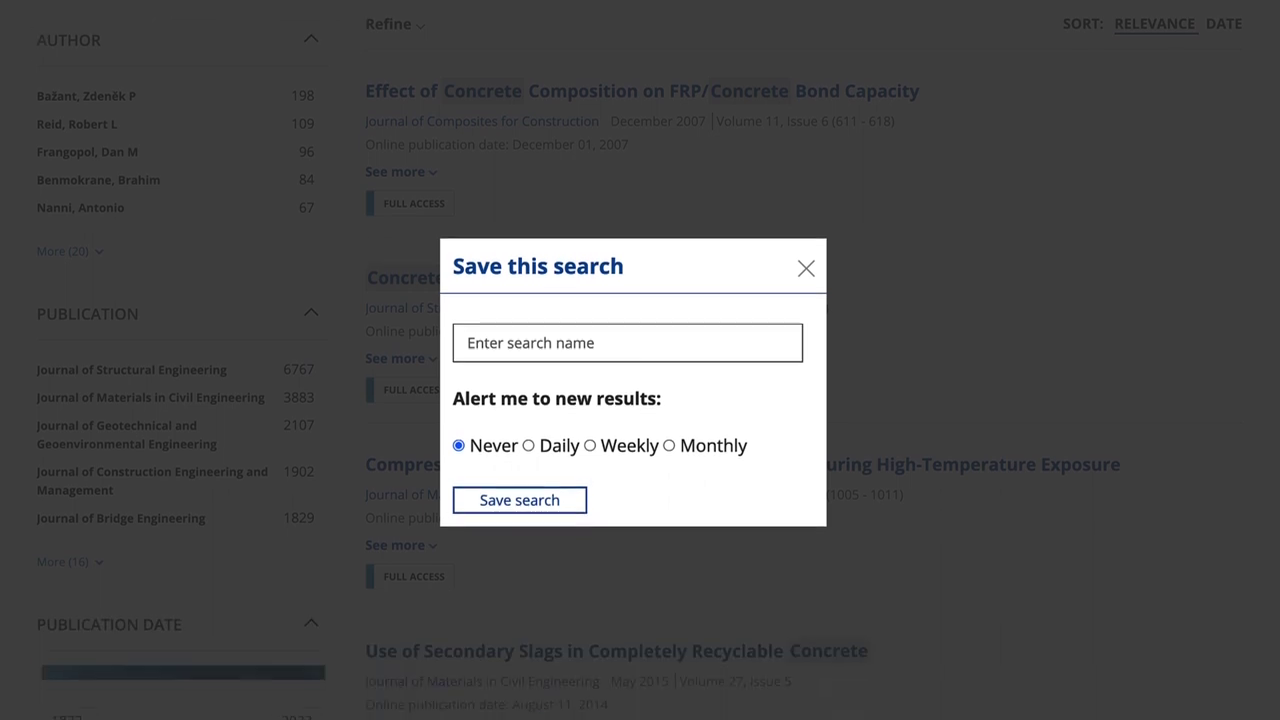
pyautogui.click(518, 342)
pyautogui.write('Concrete')
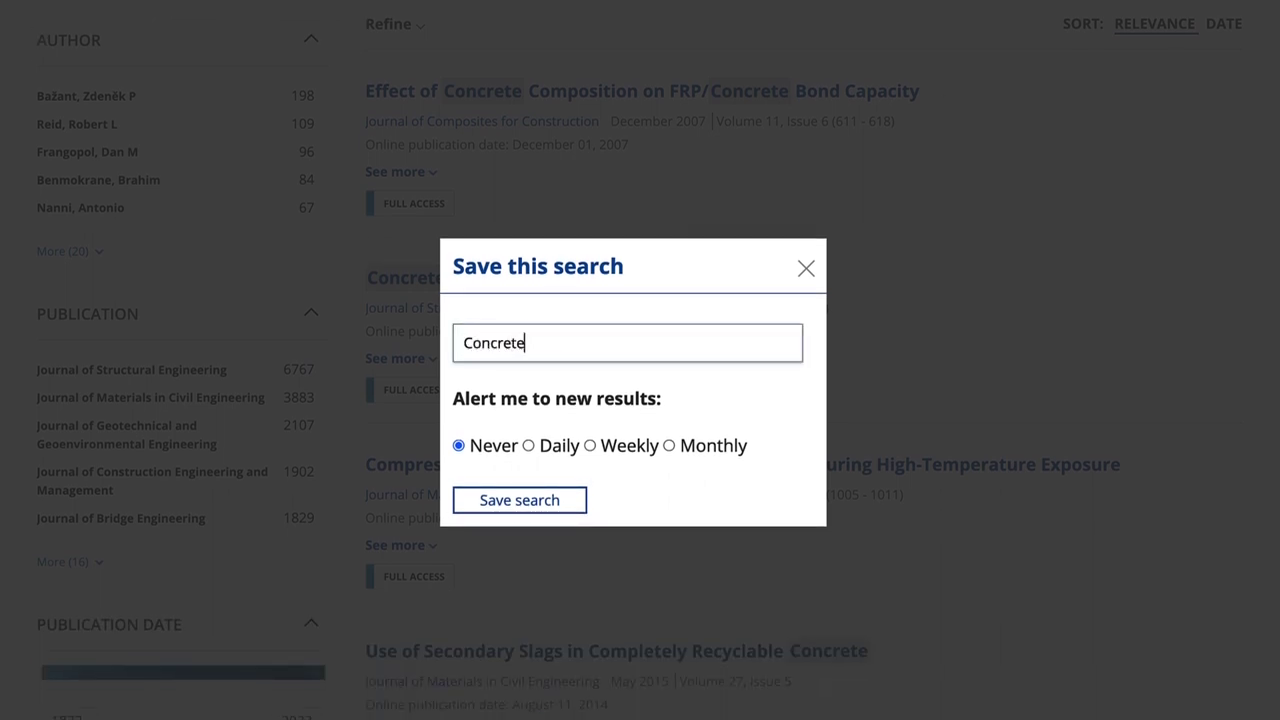
pyautogui.press('Tab')
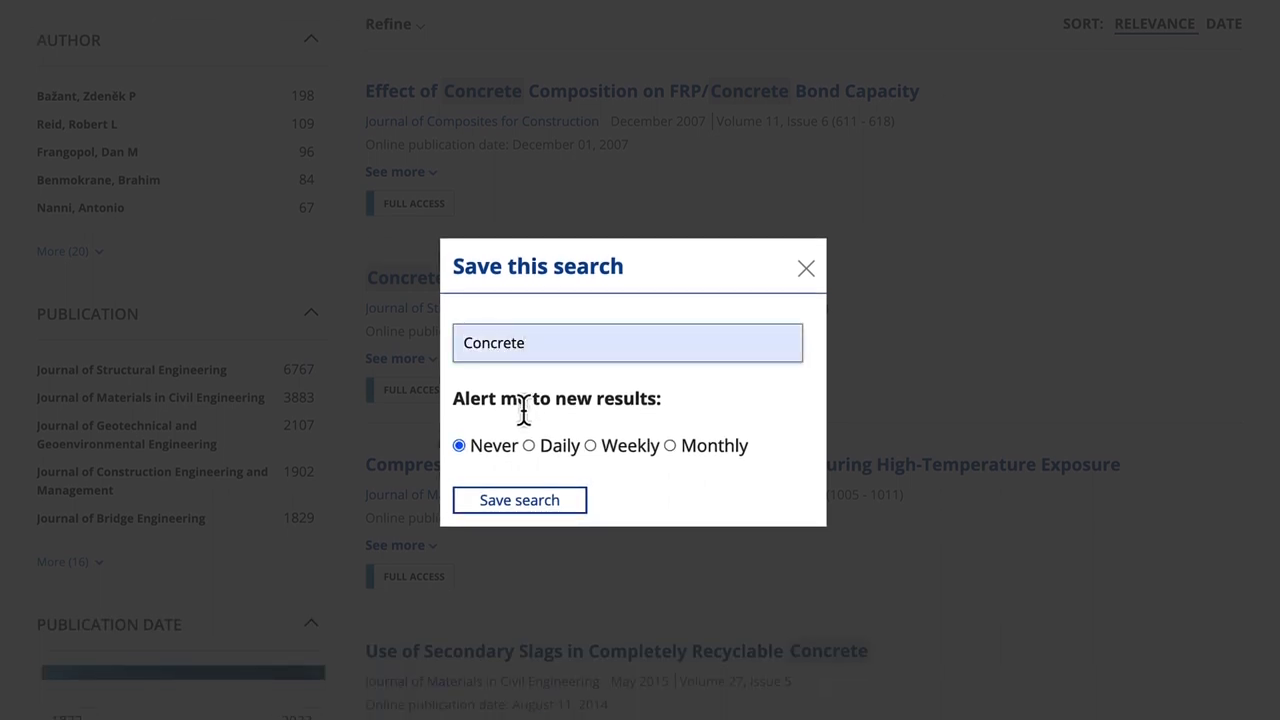
pyautogui.click(528, 445)
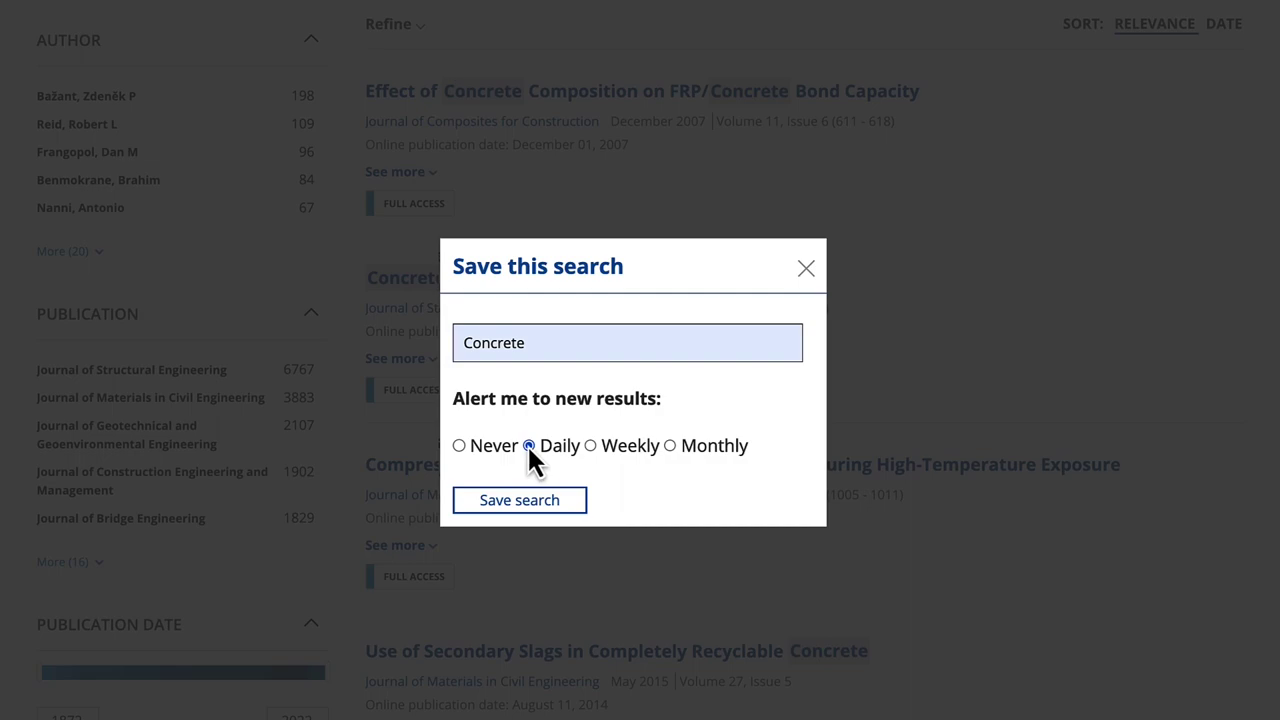
pyautogui.click(528, 503)
pyautogui.click(128, 42)
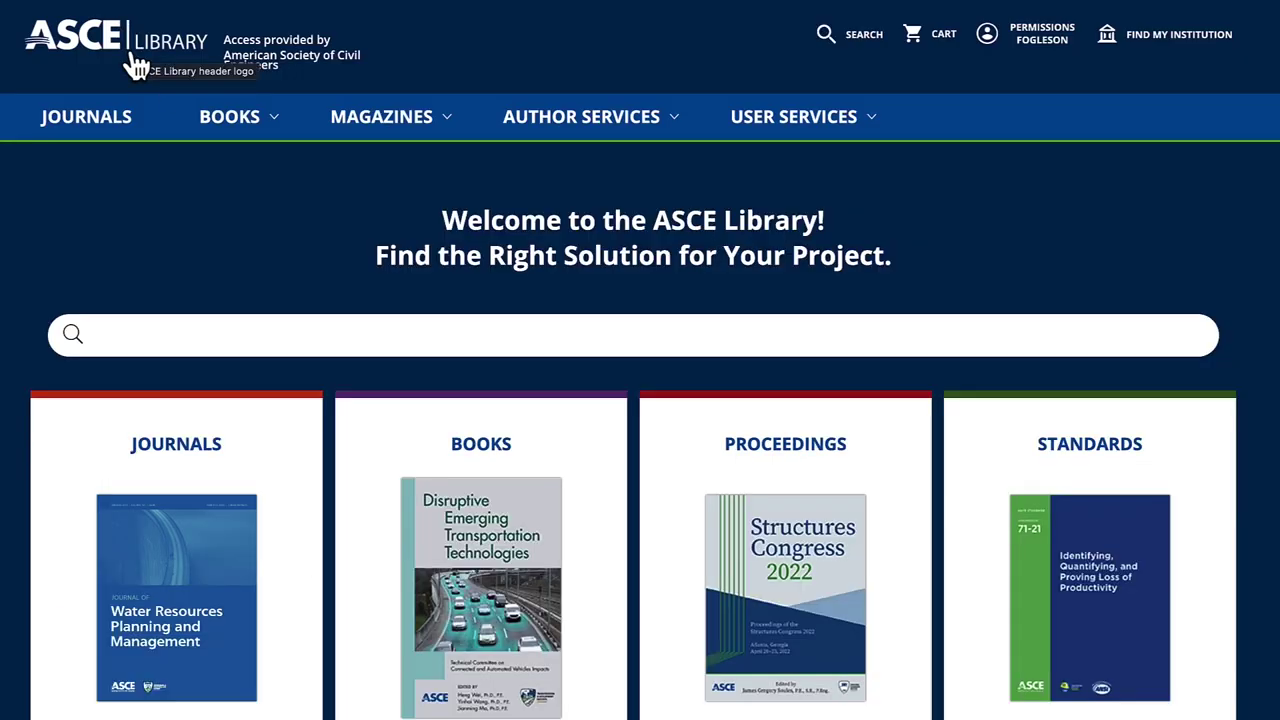
# Step: In Advanced Search, set the search field to Author and pick the suggested author's name
pyautogui.click(851, 52)
pyautogui.click(1140, 100)
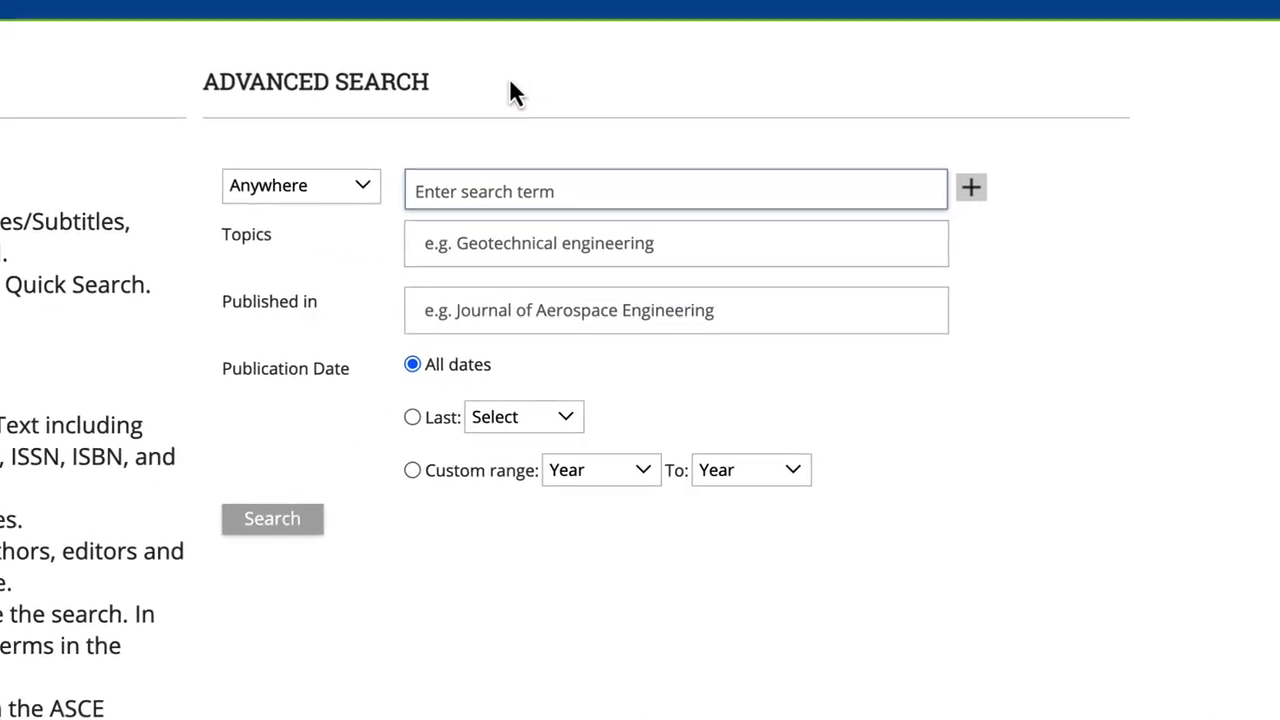
pyautogui.click(364, 186)
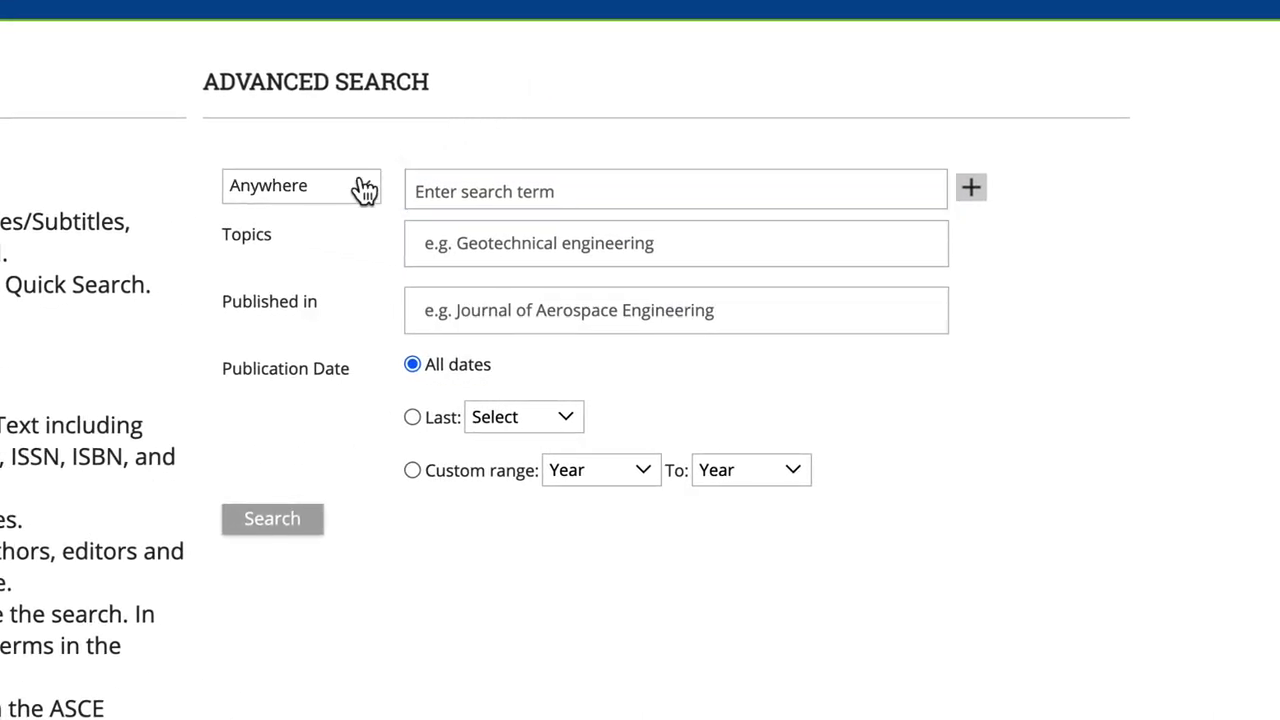
pyautogui.click(305, 315)
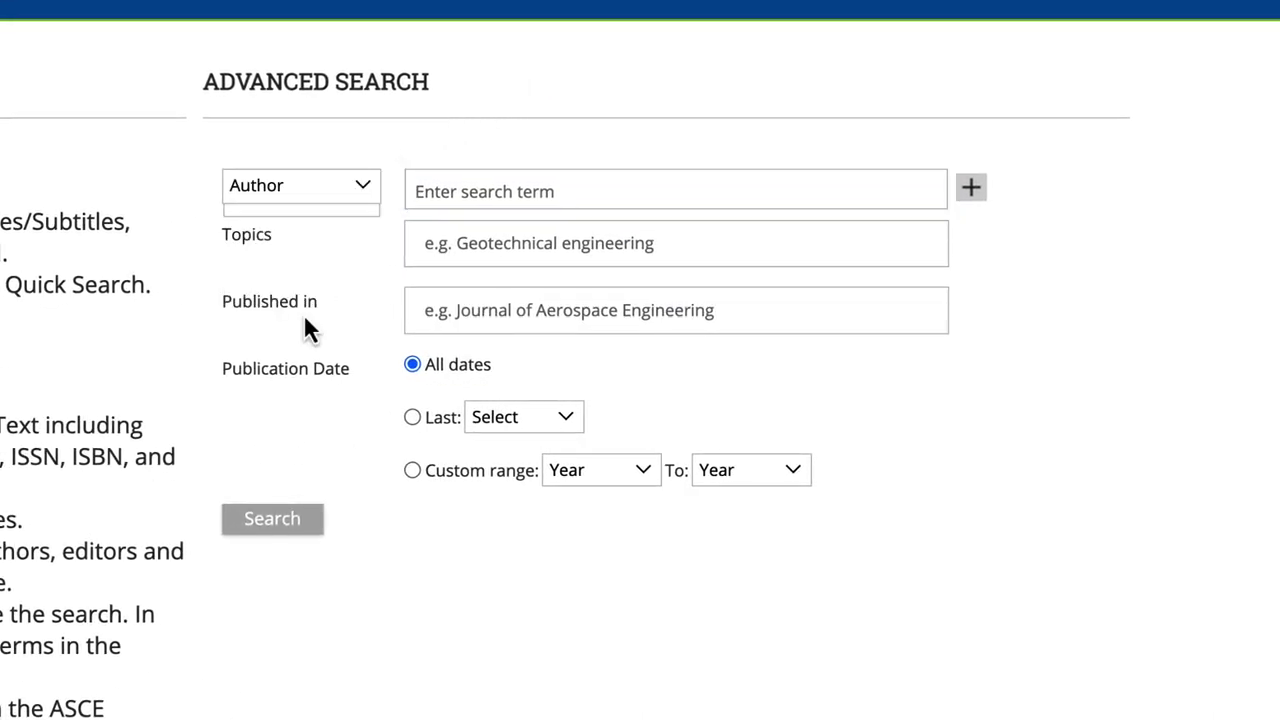
pyautogui.click(456, 193)
pyautogui.write('Surampalli')
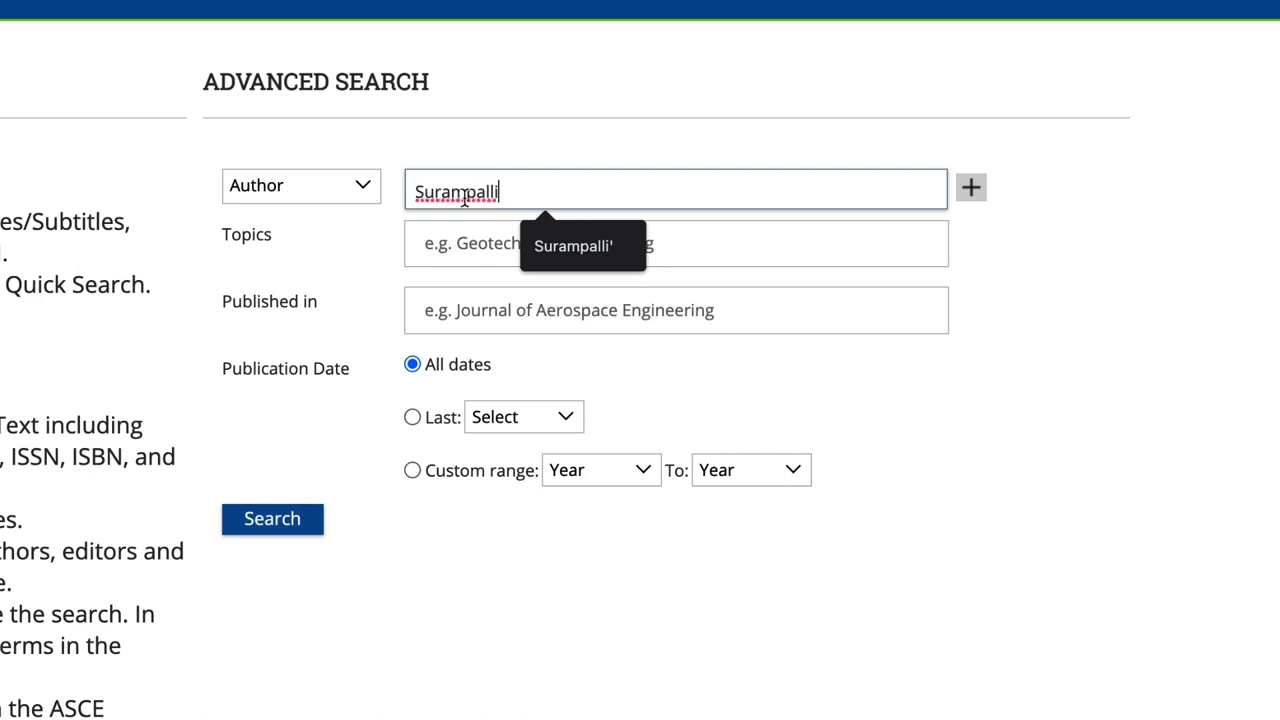
pyautogui.click(557, 236)
# Step: Add the Wastewater treatment topic, run the search, and filter to technical papers (16 results)
pyautogui.click(557, 236)
pyautogui.write('waste')
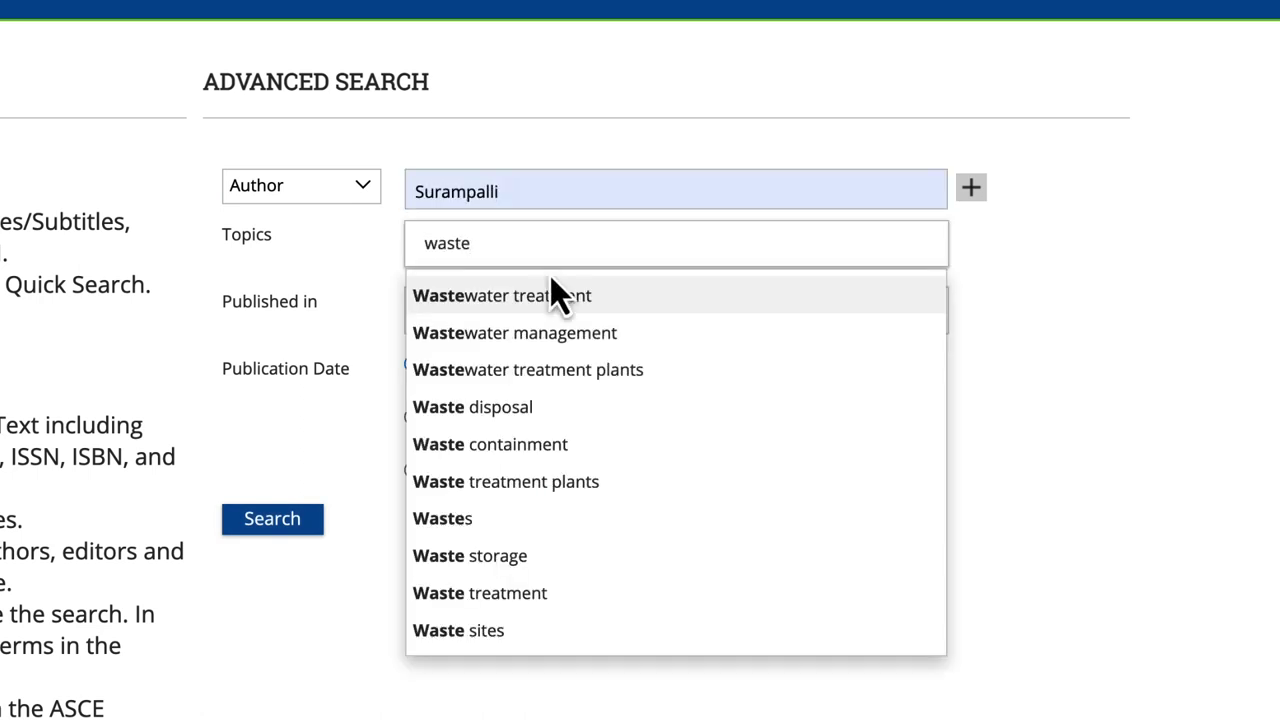
pyautogui.click(560, 292)
pyautogui.click(284, 522)
pyautogui.click(151, 403)
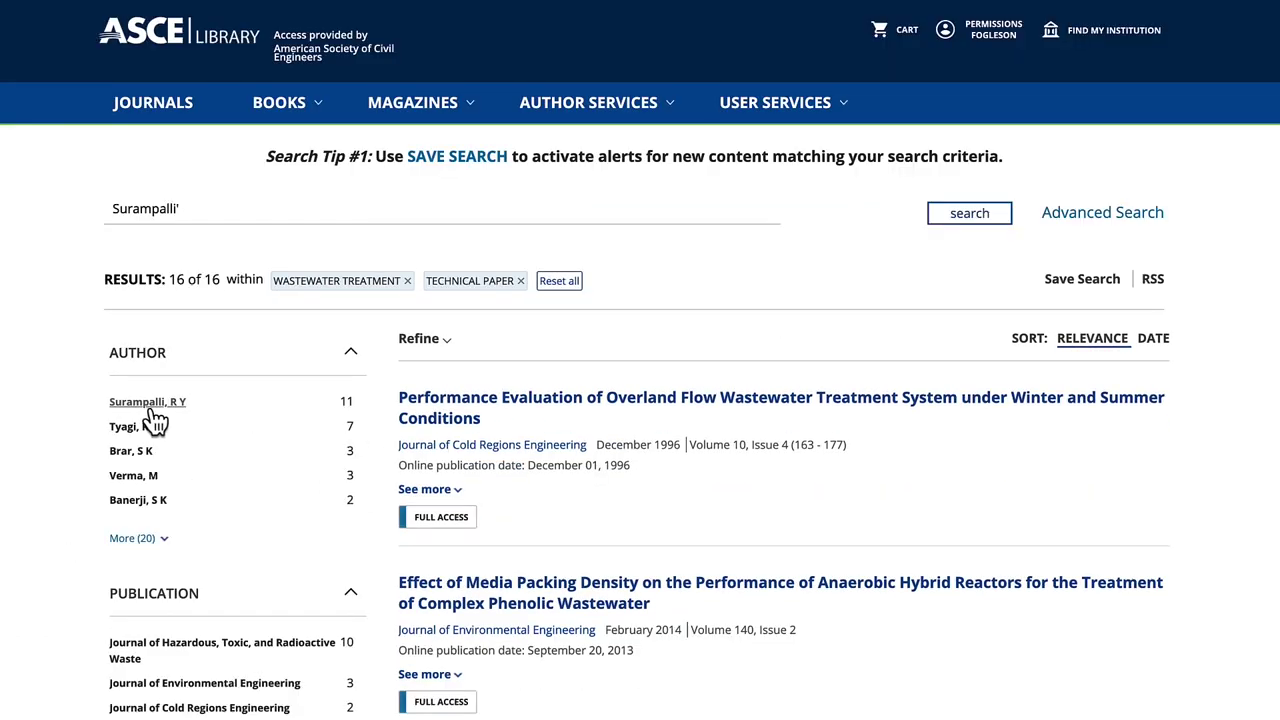
# Step: Narrow results to the Journal of Hazardous, Toxic, and Radioactive Waste and begin saving the search
pyautogui.click(126, 648)
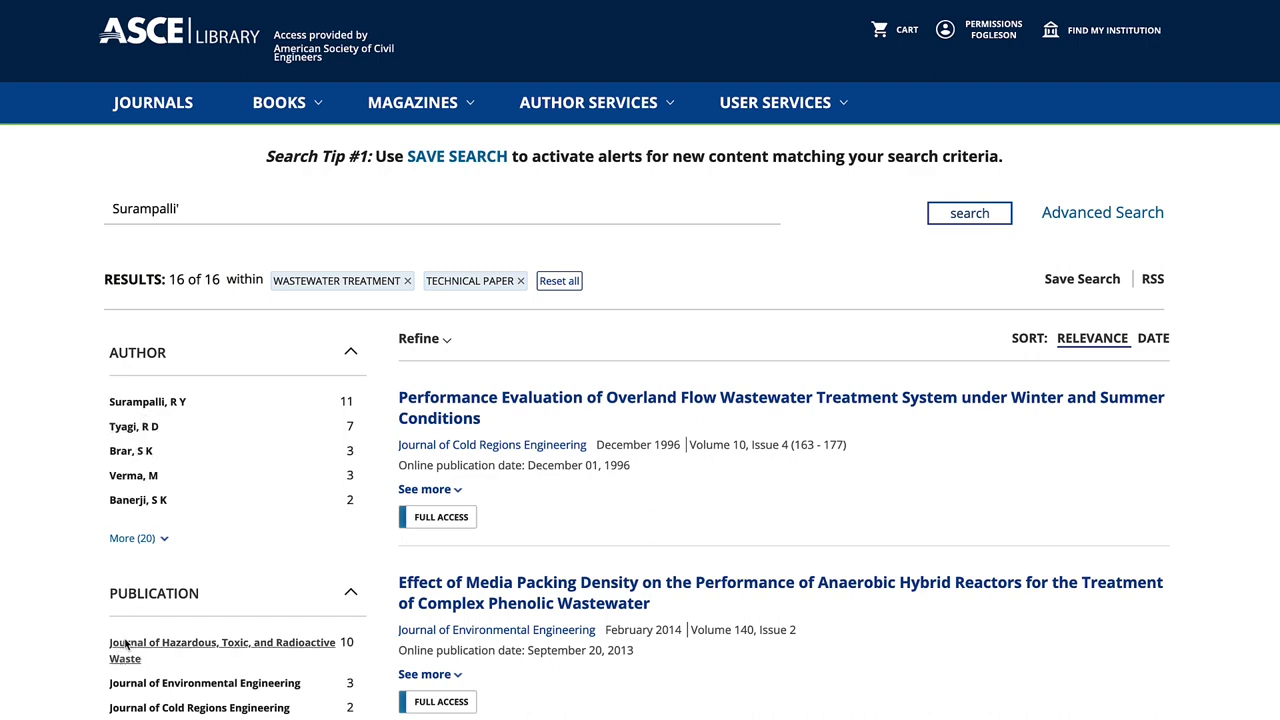
pyautogui.scroll(-3, 518, 406)
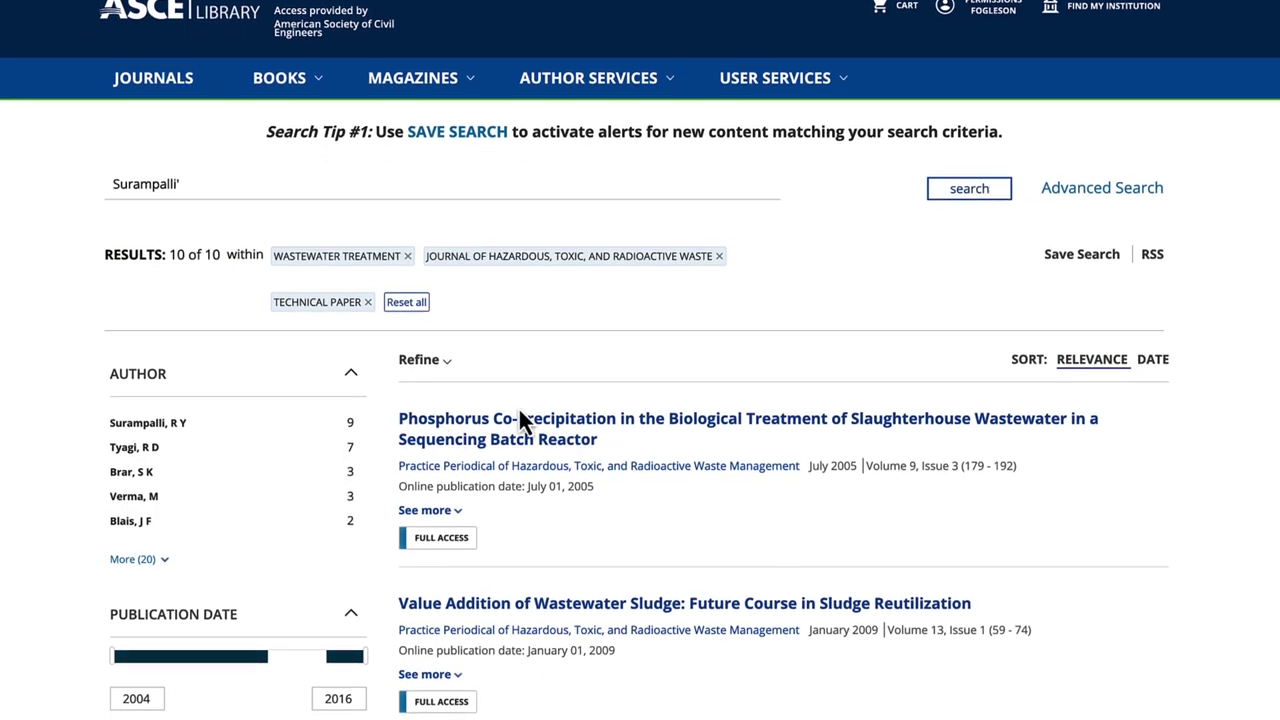
pyautogui.click(1053, 108)
pyautogui.click(600, 447)
# Step: Save the search under the author's name with Weekly alerts, then open the Phosphorus Co-Precipitation article
pyautogui.write('surampalli')
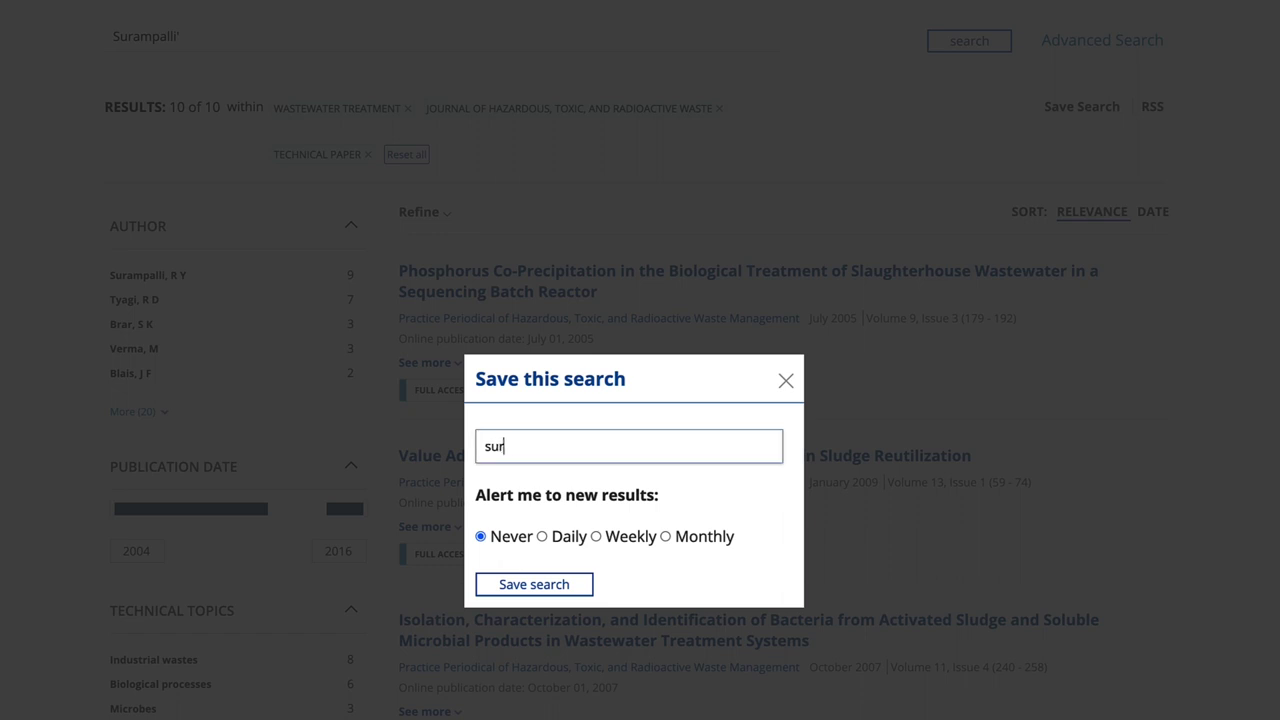
pyautogui.click(596, 536)
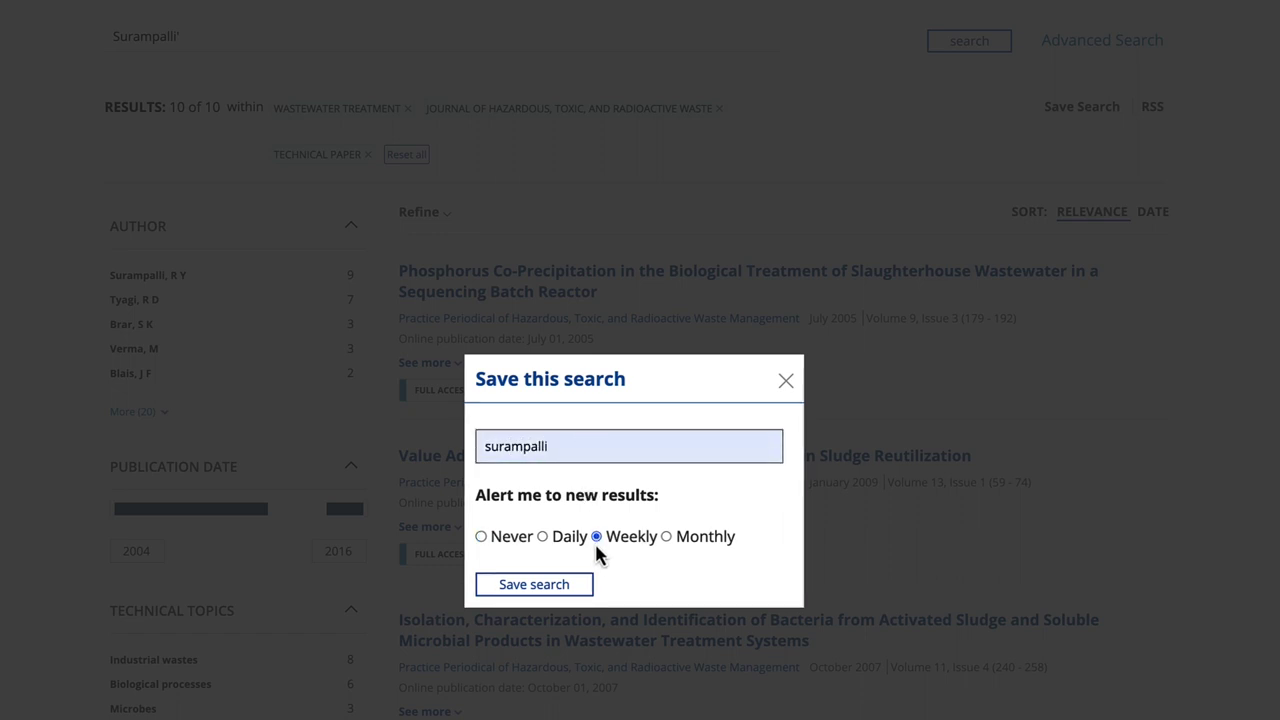
pyautogui.click(578, 590)
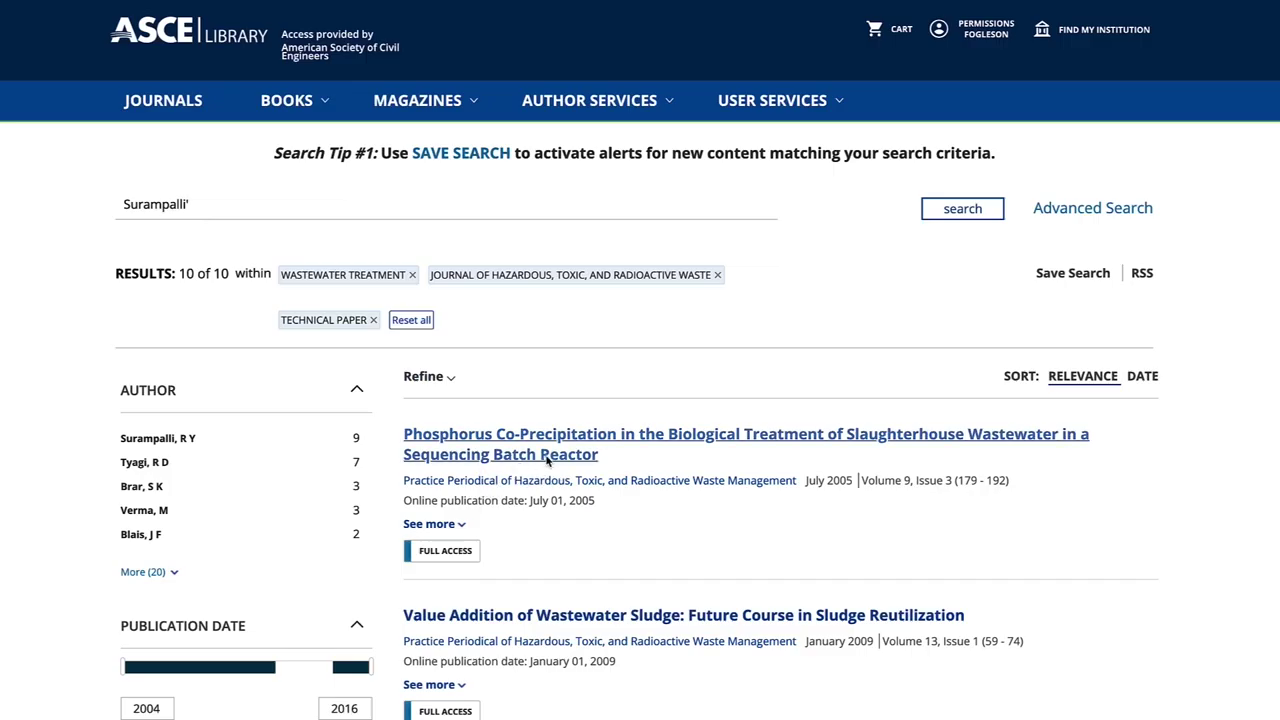
pyautogui.click(546, 458)
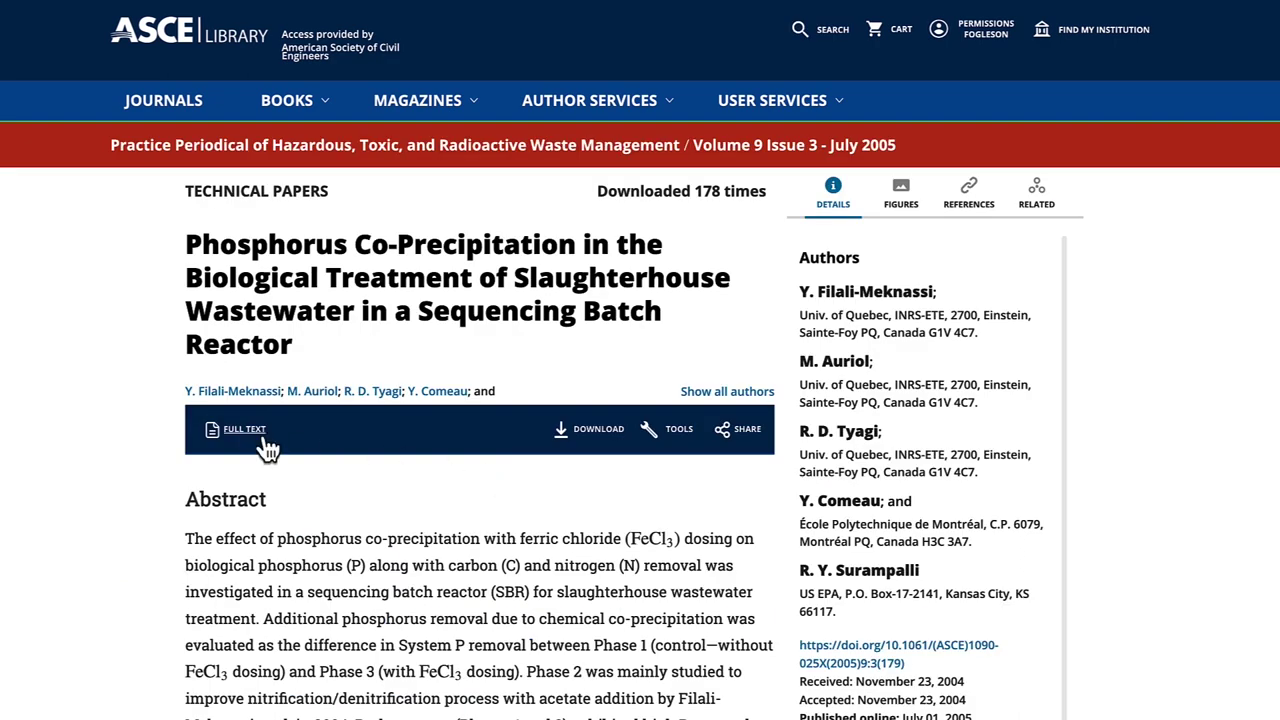
# Step: Read the Phosphorus Co-Precipitation abstract, view its 14-page PDF, then show the article's TOOLS options
pyautogui.scroll(-5, 263, 438)
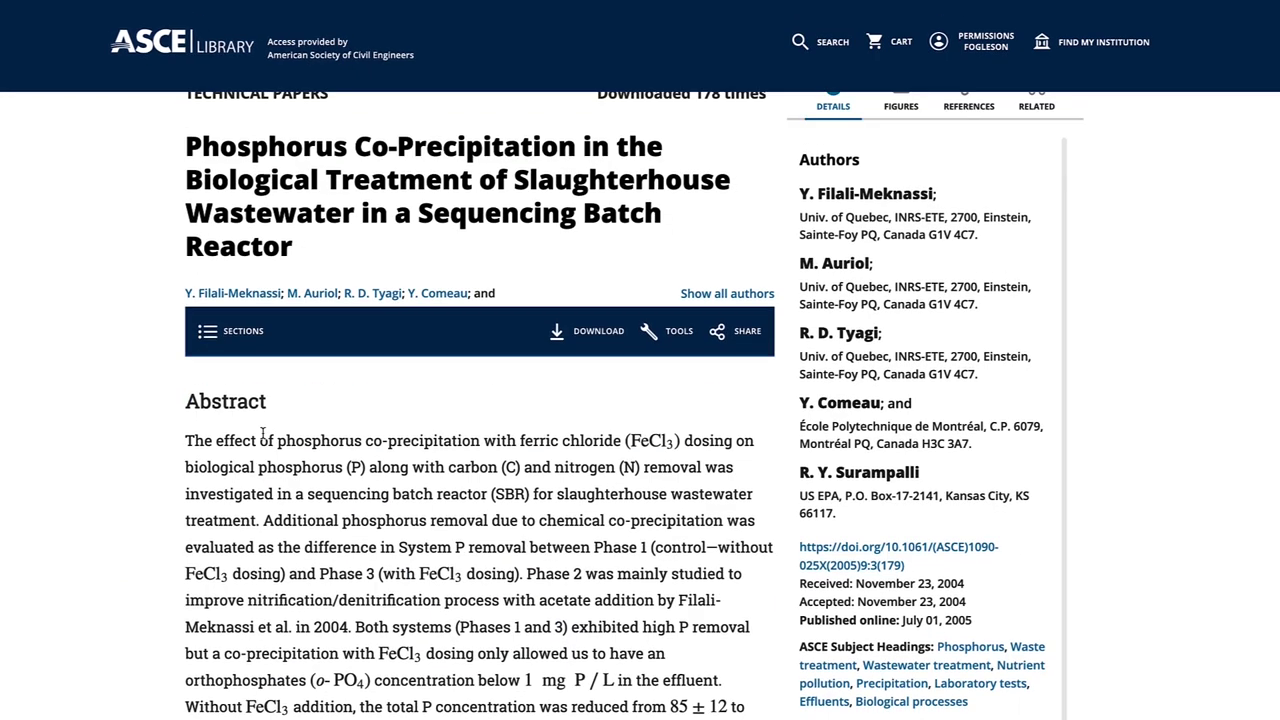
pyautogui.scroll(-4, 263, 438)
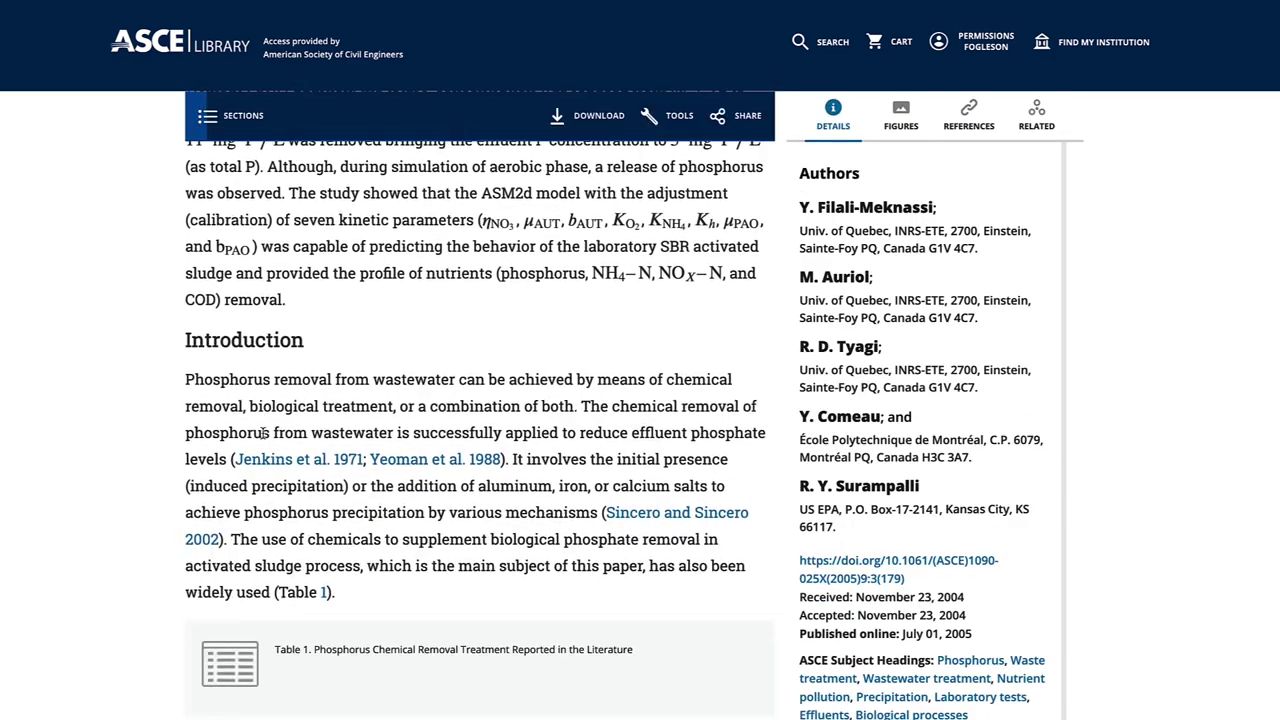
pyautogui.scroll(8, 264, 438)
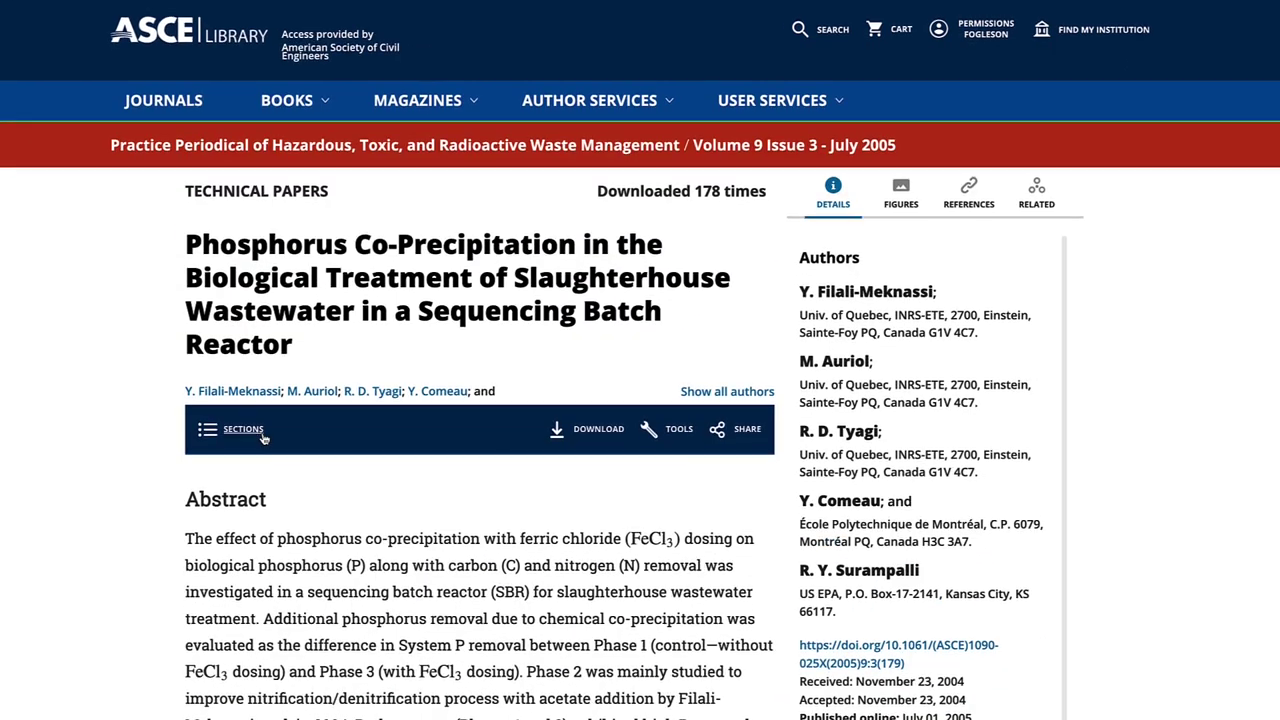
pyautogui.click(597, 430)
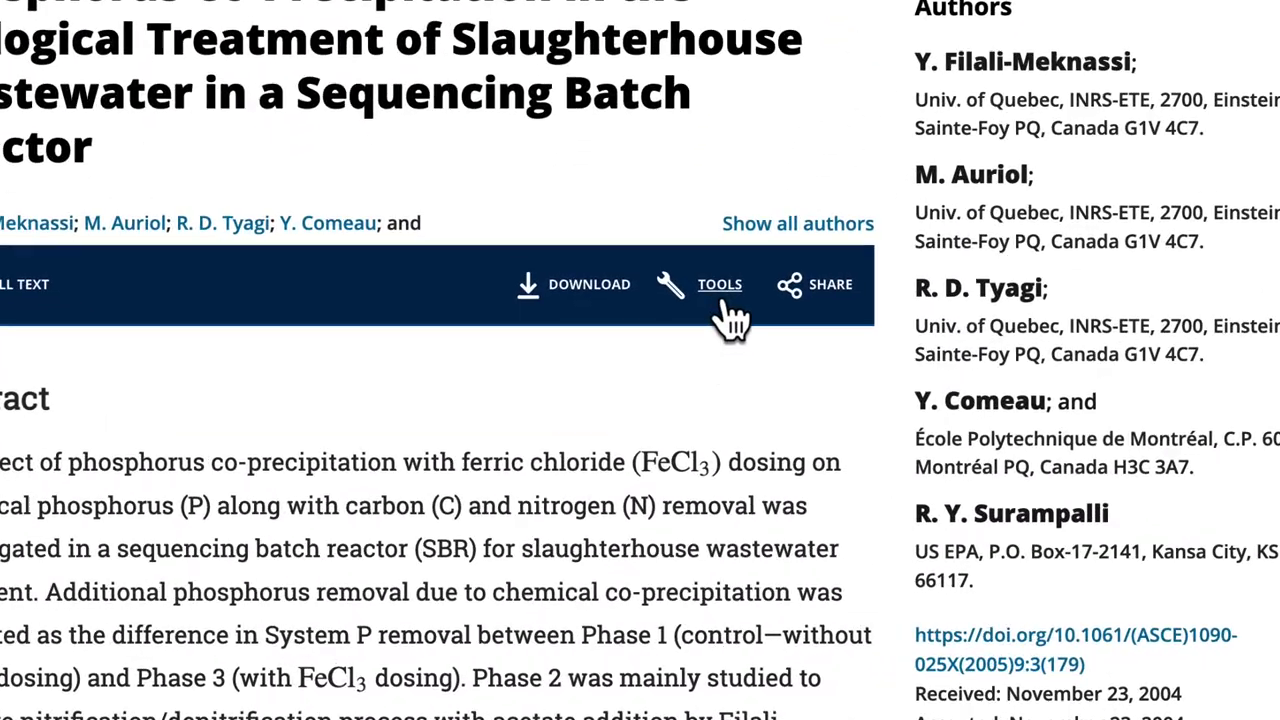
pyautogui.click(685, 413)
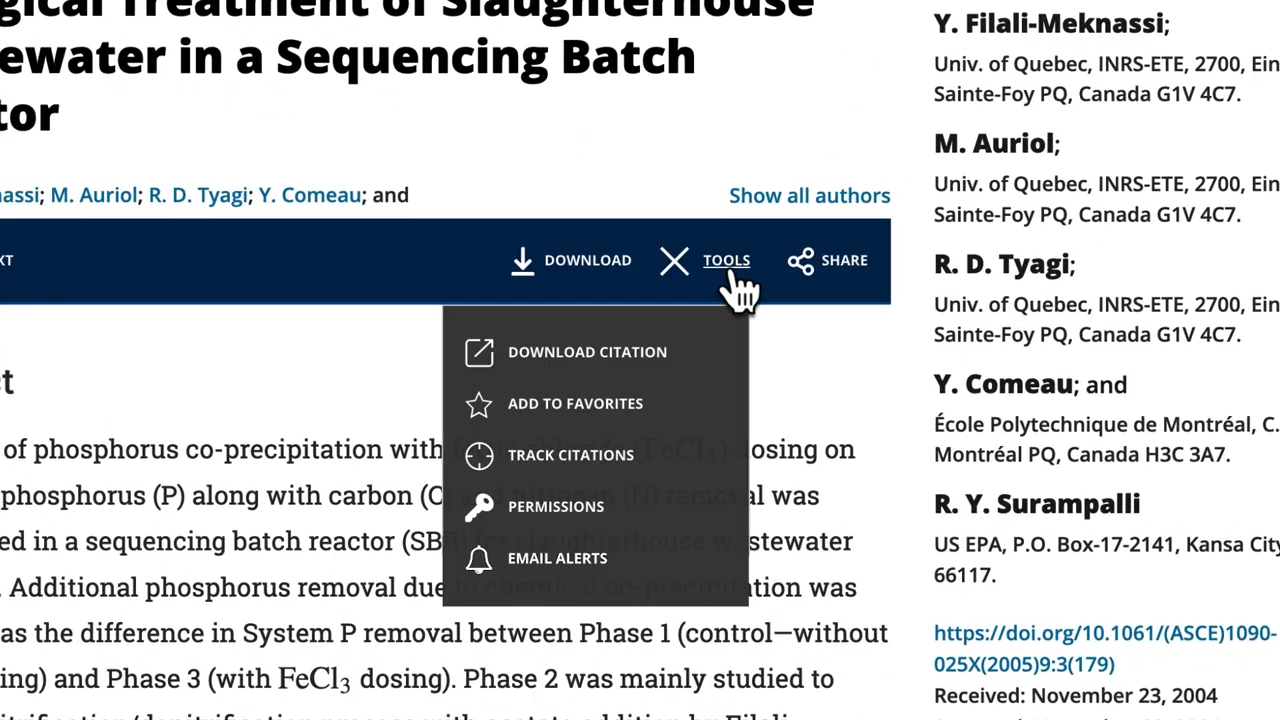
# Step: Add the Phosphorus article to Favorites, confirm it appears in the profile's Favorites, then go to Alerts
pyautogui.click(586, 417)
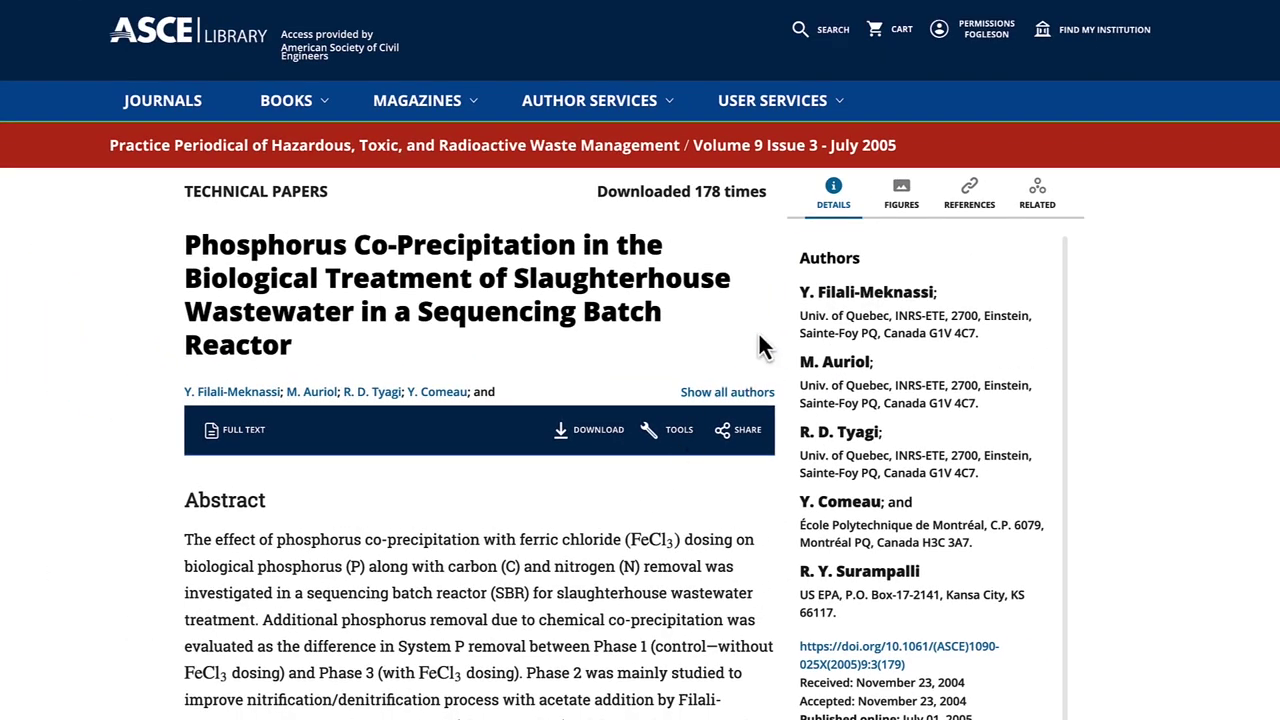
pyautogui.click(940, 36)
pyautogui.click(932, 68)
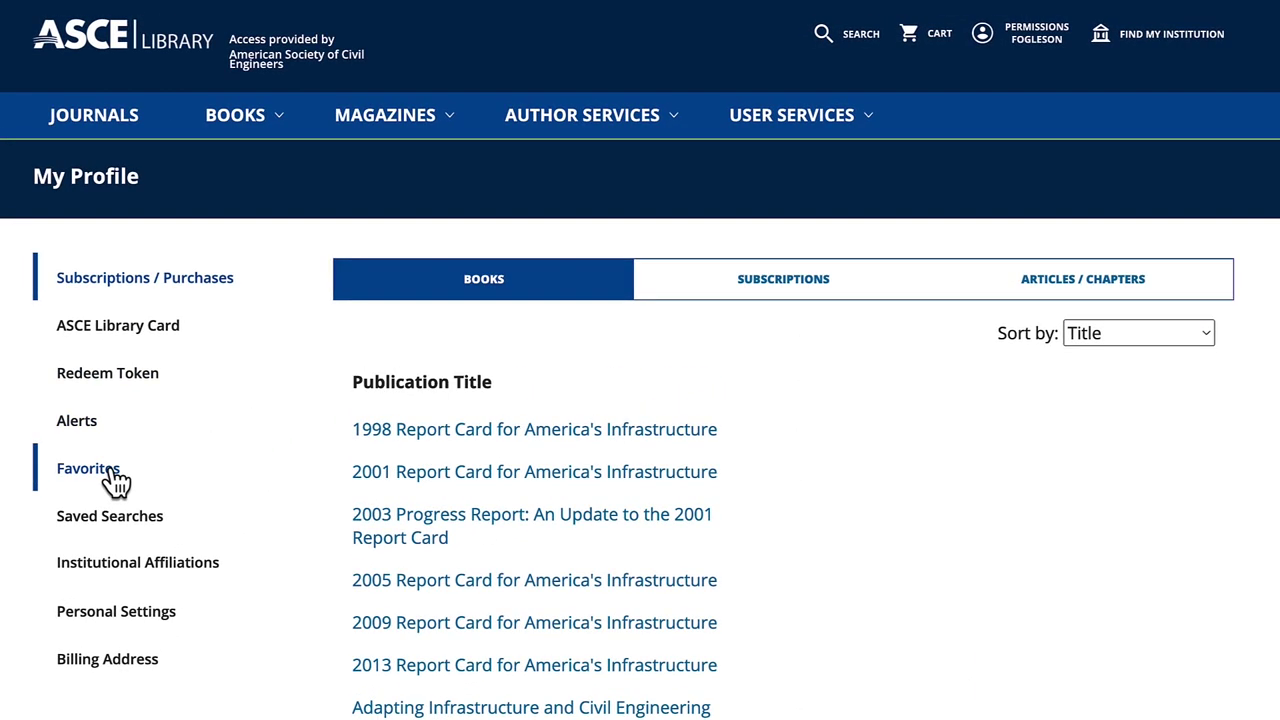
pyautogui.click(117, 482)
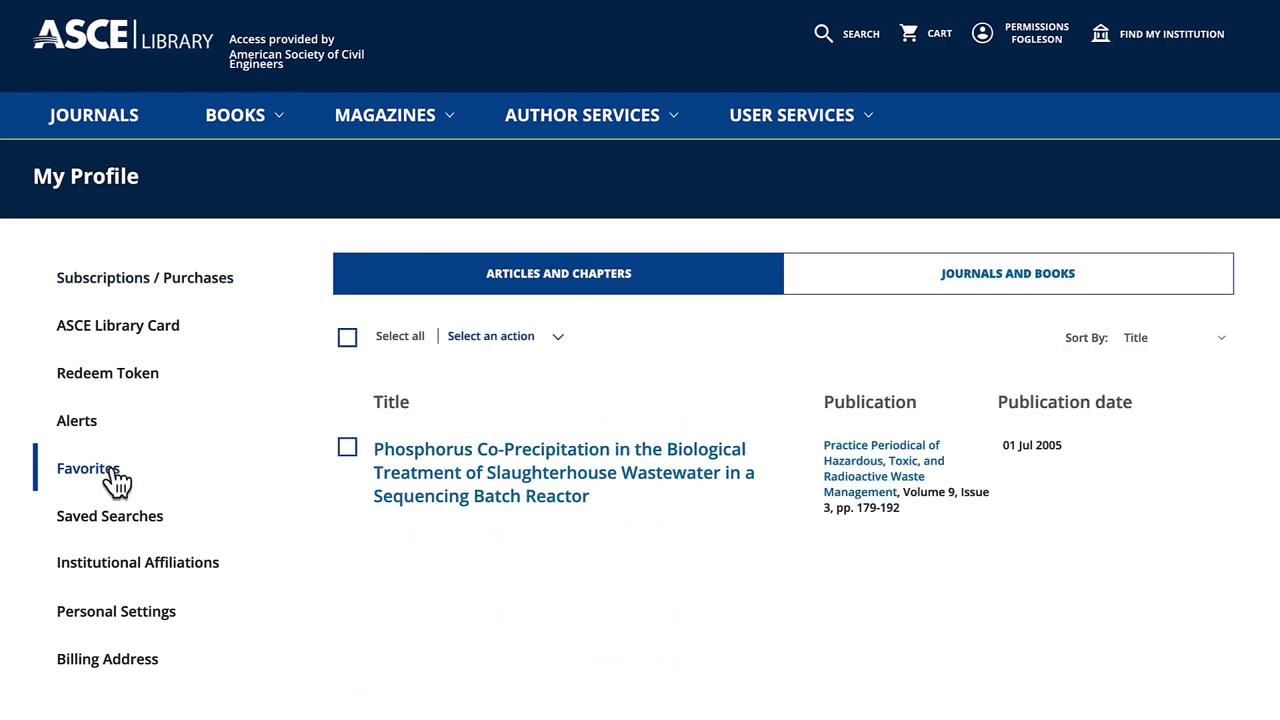
pyautogui.click(100, 438)
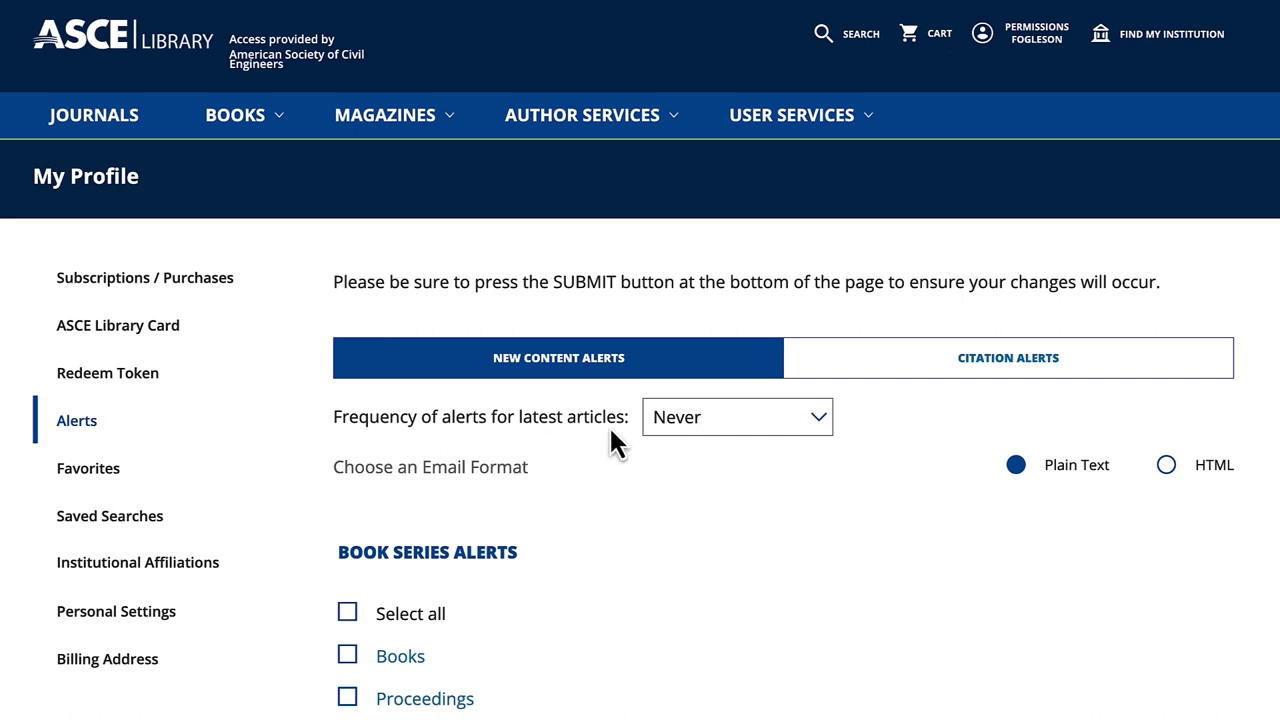
# Step: Set Daily new-content alerts for Books, Journal of Bridge Engineering and Journal of Surveying Engineering, and submit
pyautogui.click(685, 416)
pyautogui.click(676, 498)
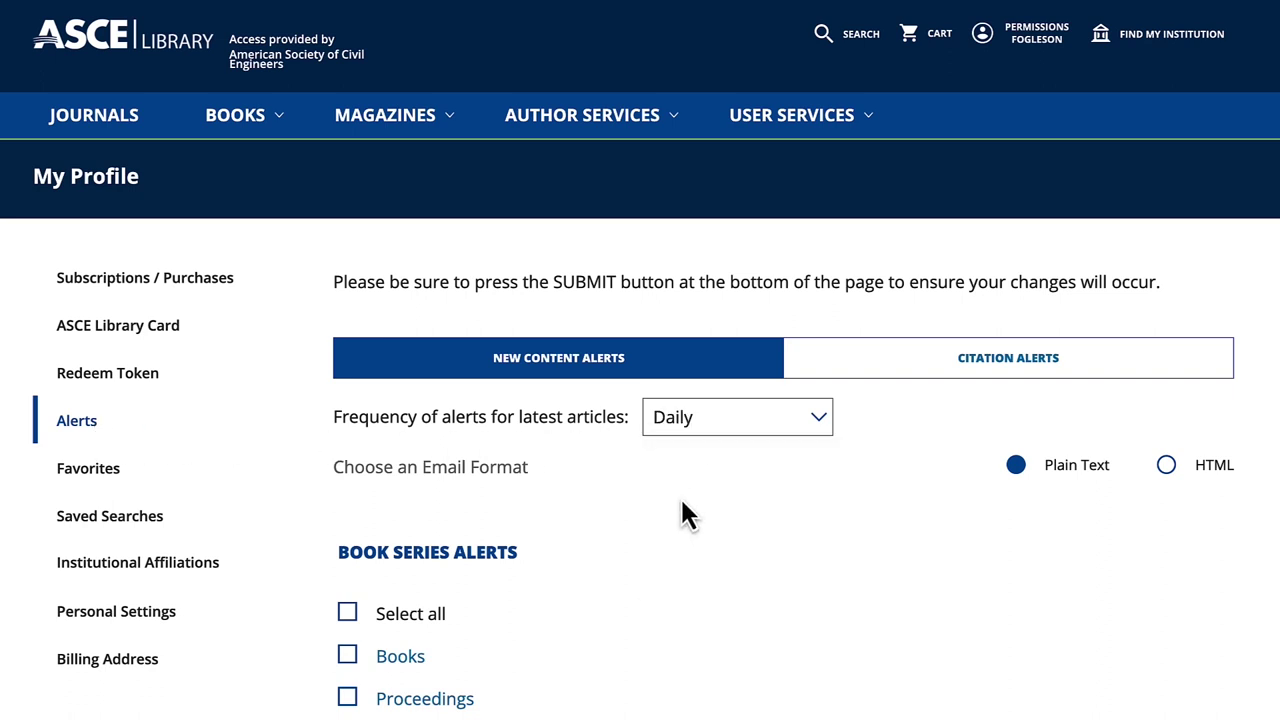
pyautogui.click(348, 656)
pyautogui.scroll(-4, 350, 645)
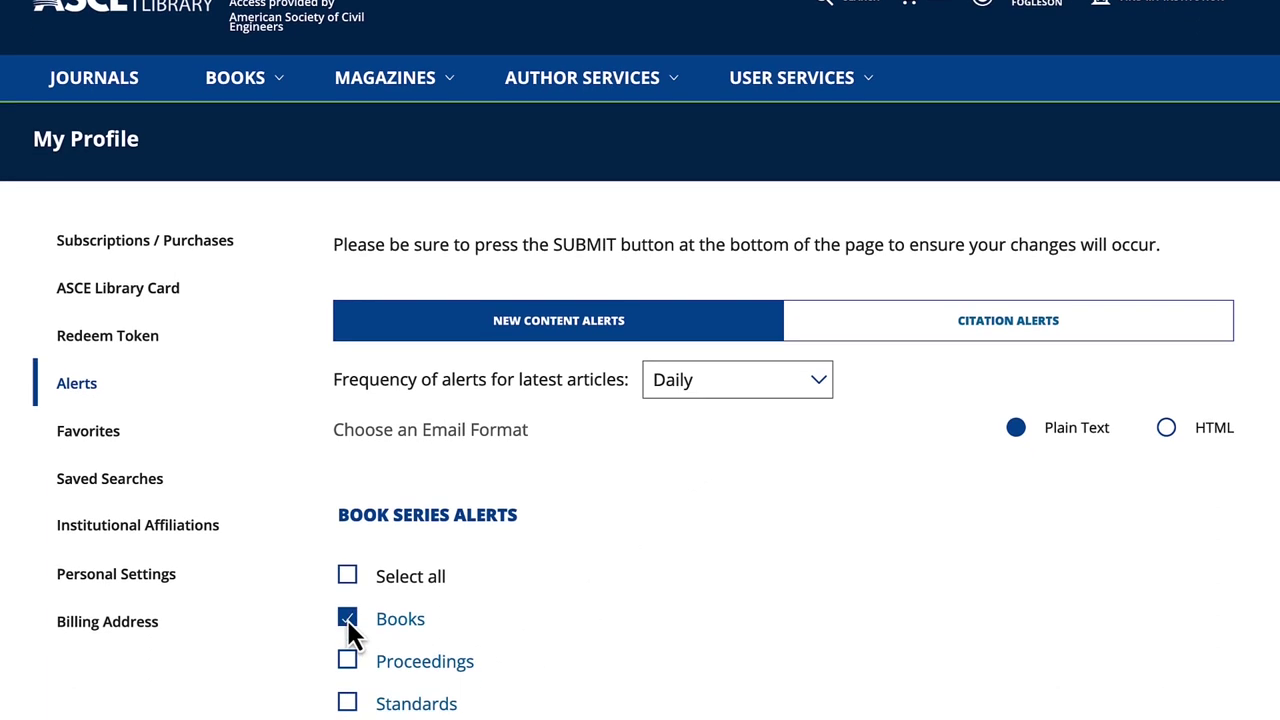
pyautogui.click(347, 524)
pyautogui.scroll(-6, 346, 530)
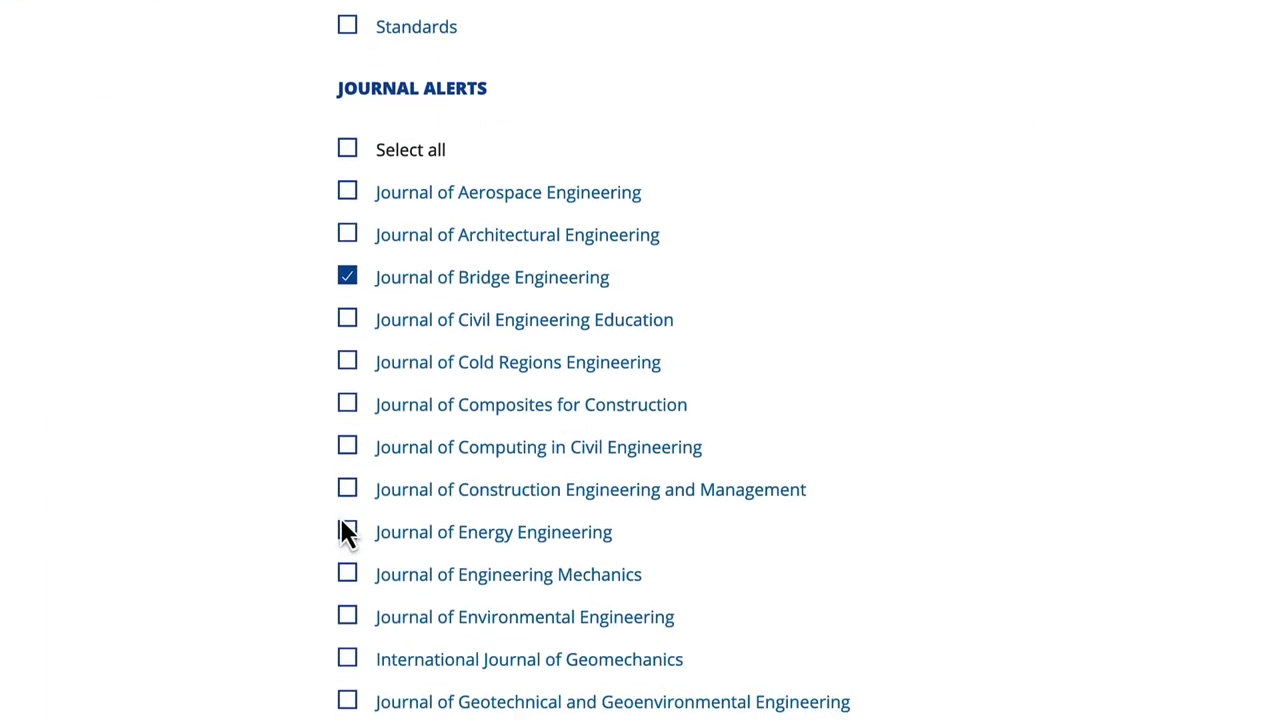
pyautogui.scroll(-7, 346, 535)
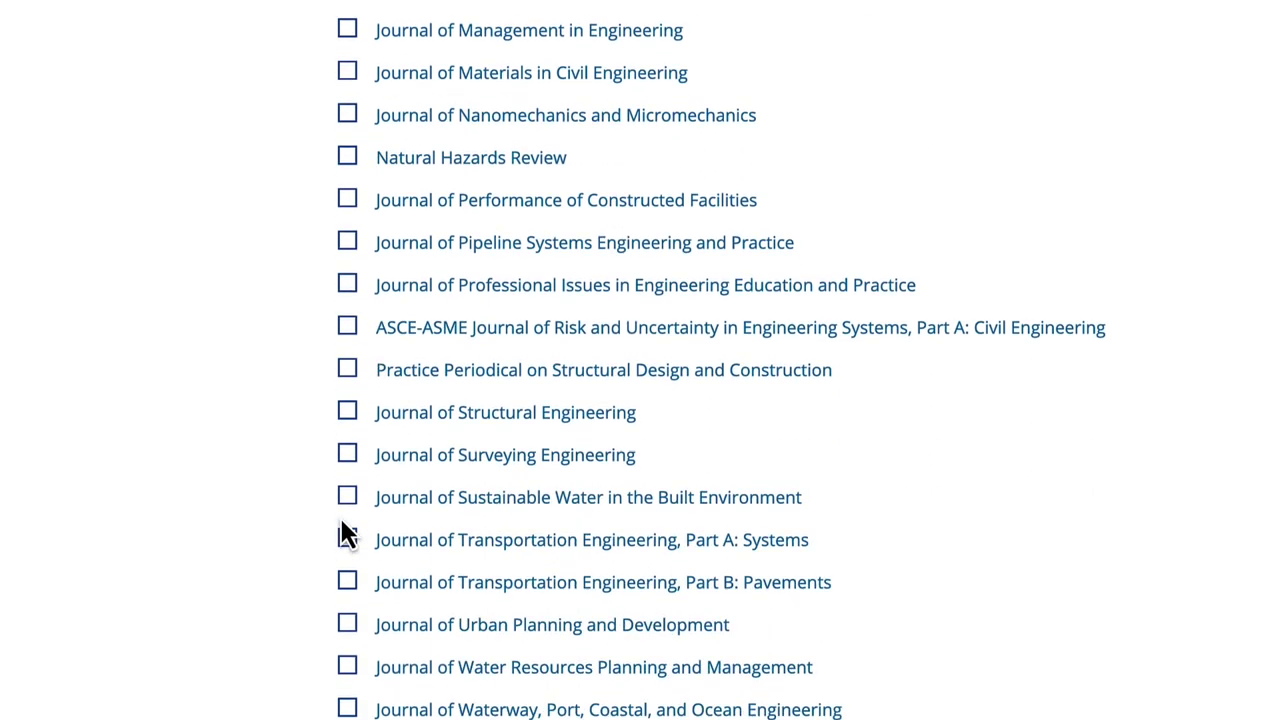
pyautogui.click(347, 455)
pyautogui.scroll(-3, 340, 570)
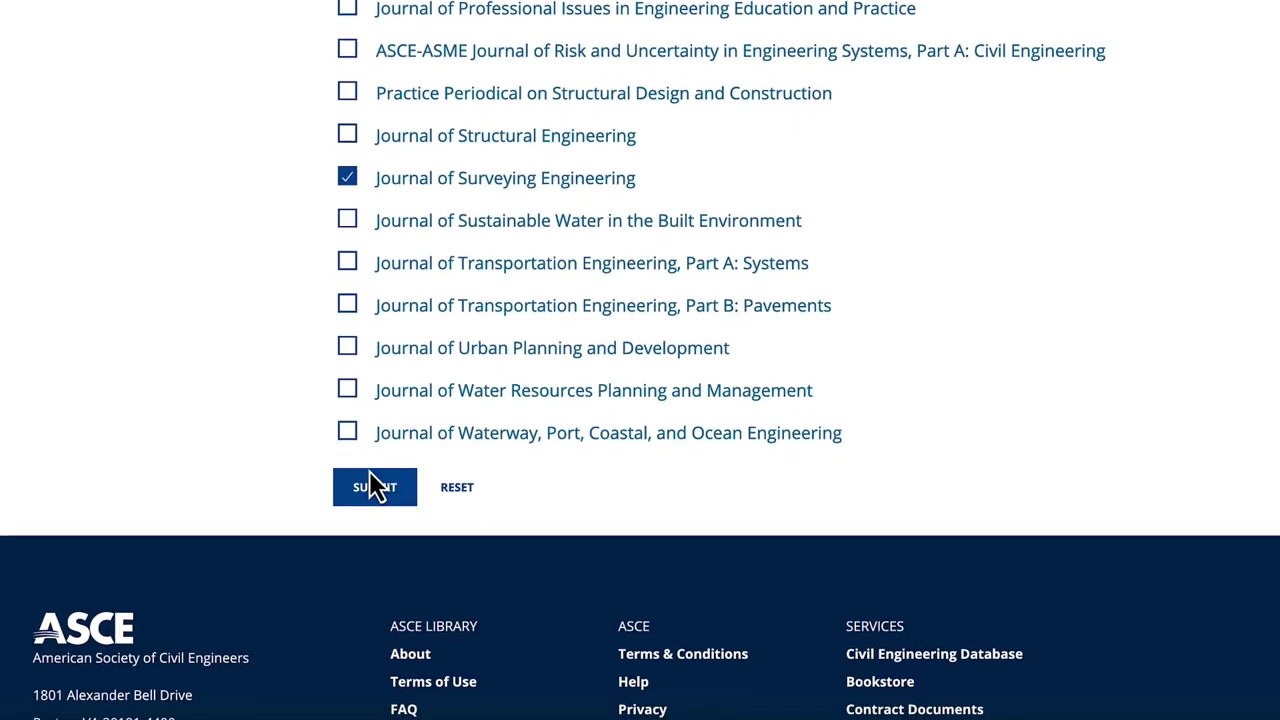
pyautogui.click(378, 486)
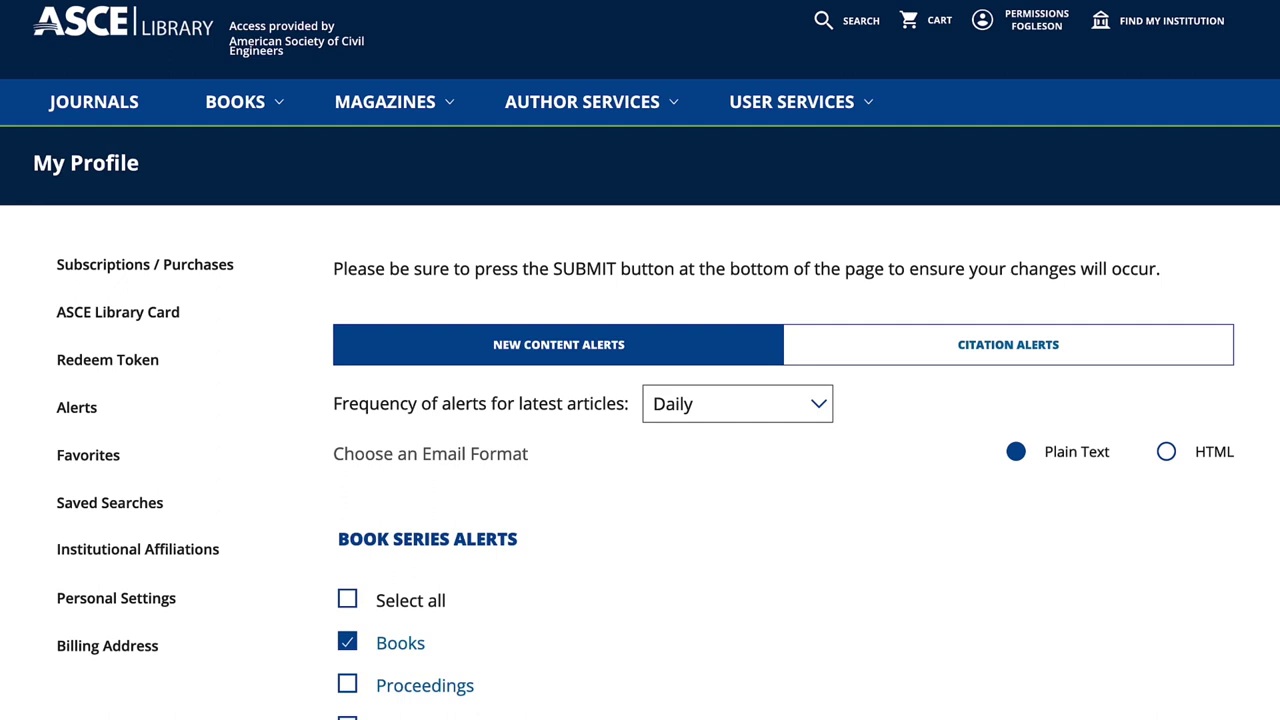
# Step: Show the profile's Saved Searches list with the author search and the Concrete search
pyautogui.click(155, 502)
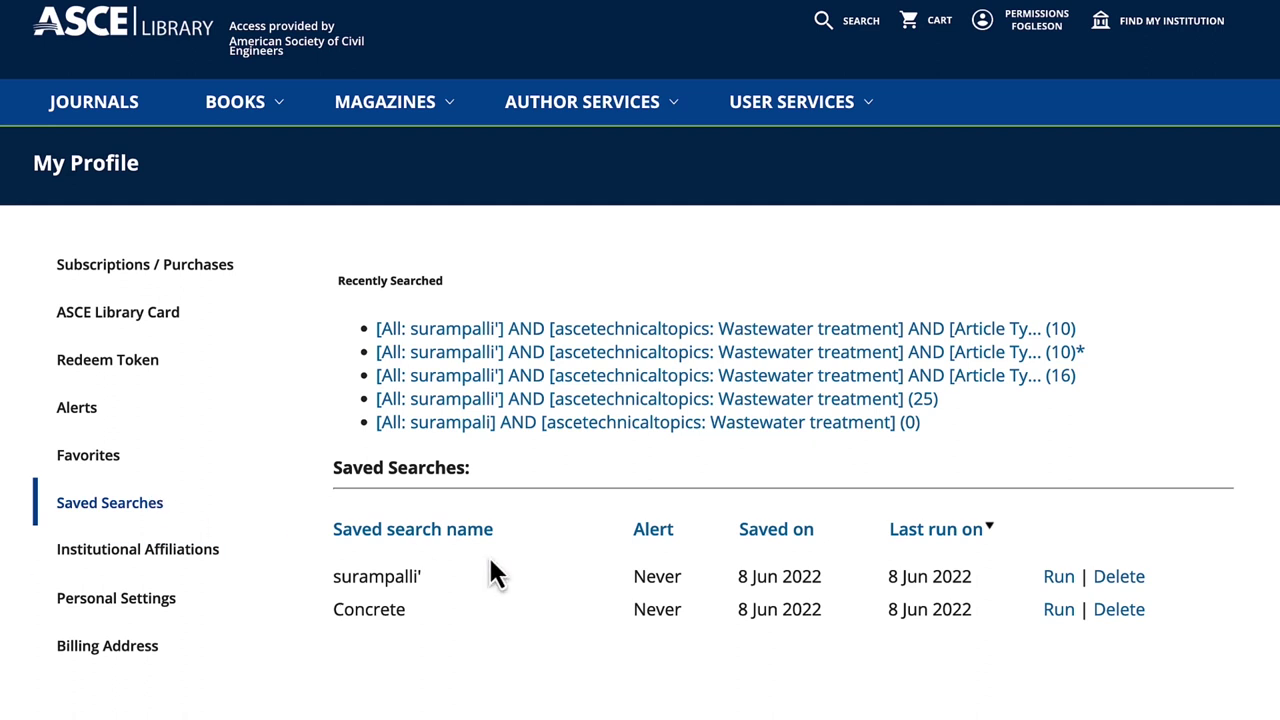